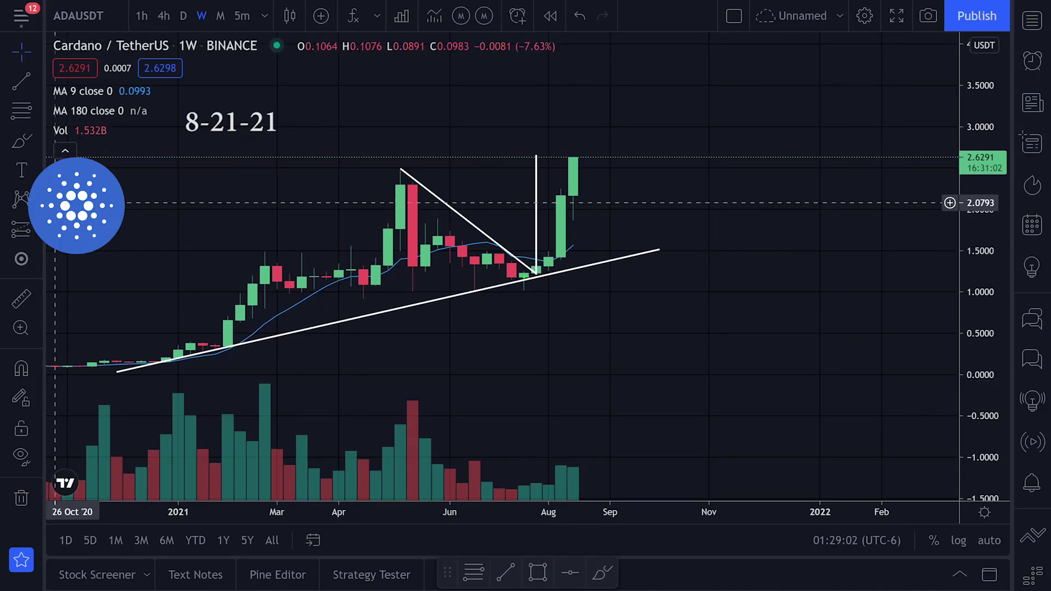
Brush green strokes over the descending trendline and the early-2021 breakout candles, and undo them
click(21, 141)
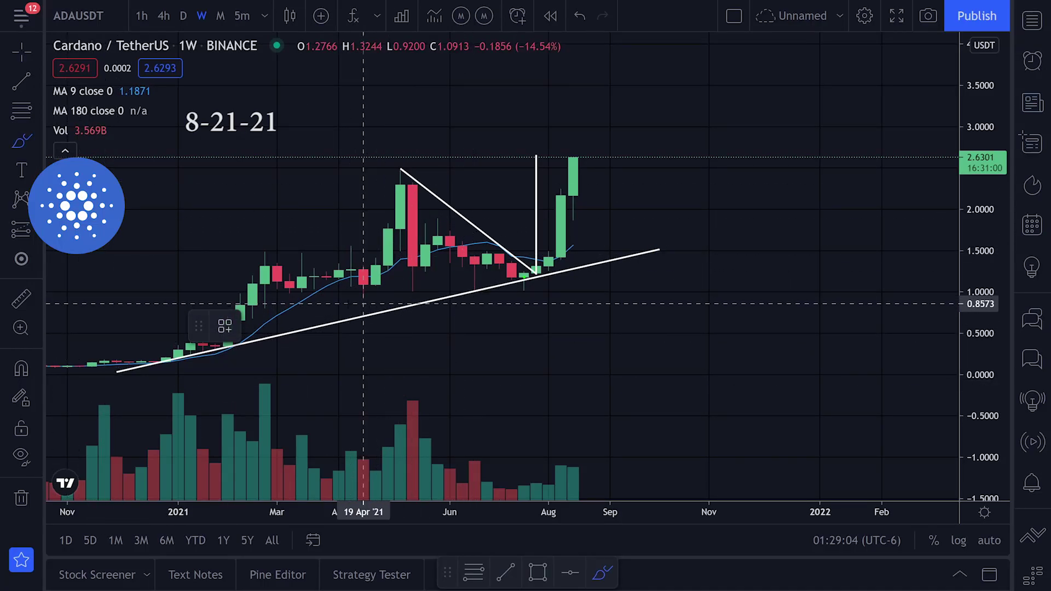
drag(199, 326, 285, 520)
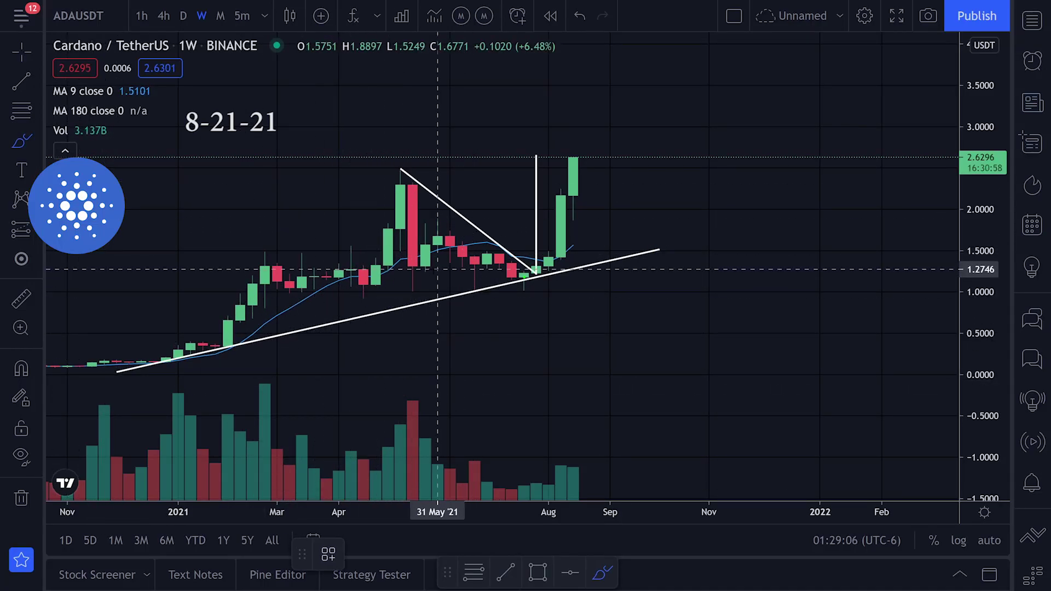
drag(305, 320, 572, 265)
key(ctrl+z)
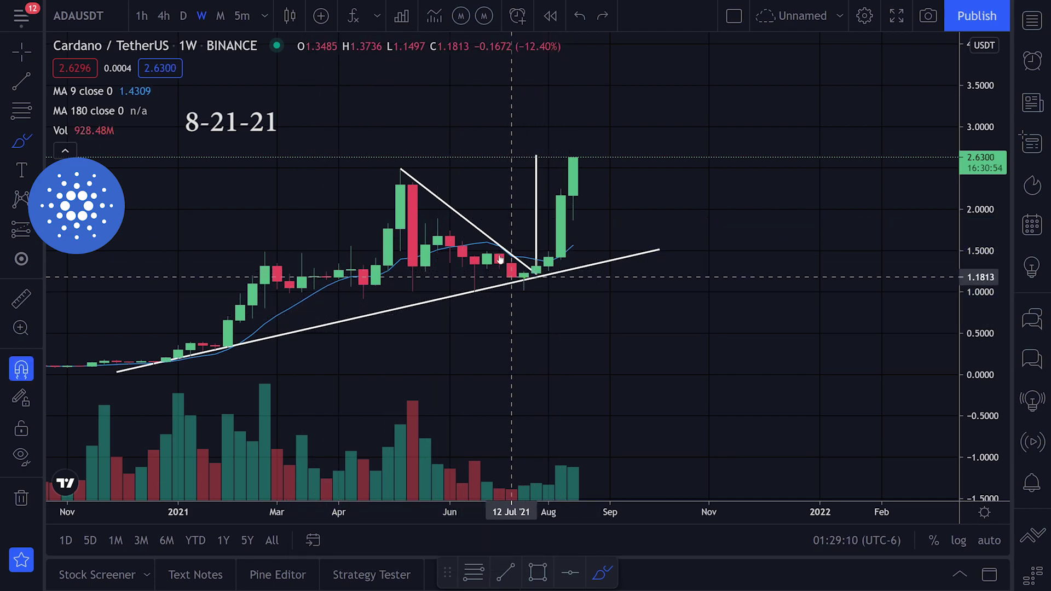
drag(401, 170, 547, 275)
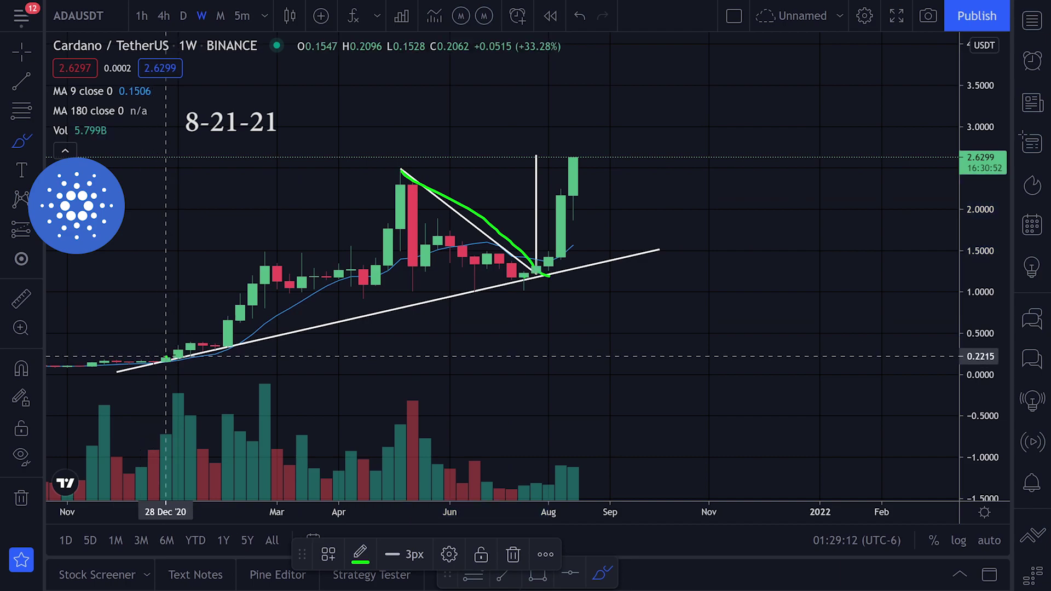
mouse_move(226, 327)
mouse_down()
mouse_move(206, 361)
mouse_move(227, 329)
mouse_up()
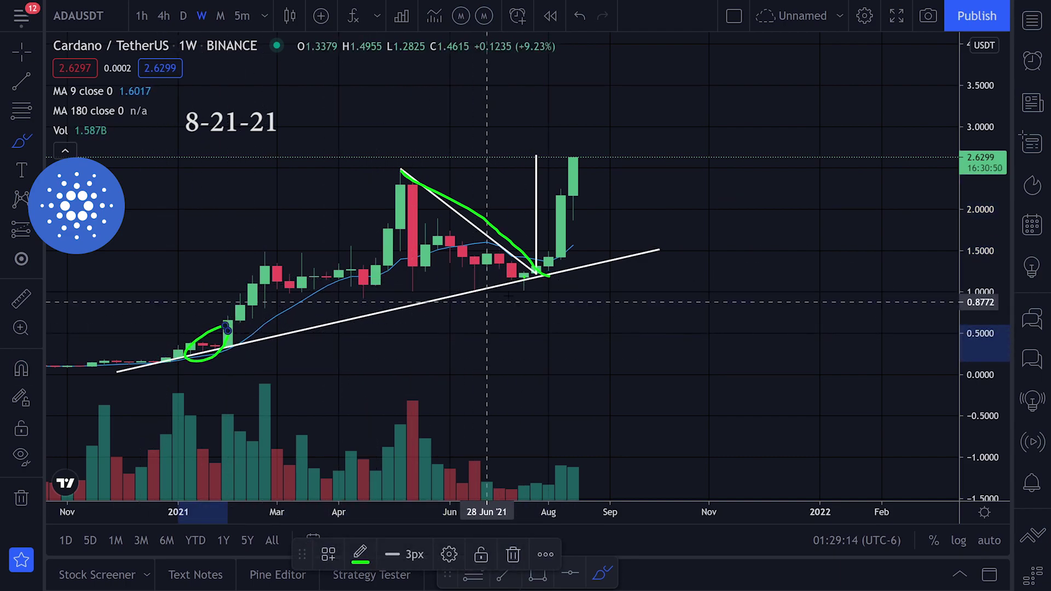
mouse_move(520, 277)
mouse_down()
mouse_move(523, 289)
mouse_move(507, 264)
mouse_up()
key(ctrl+z)
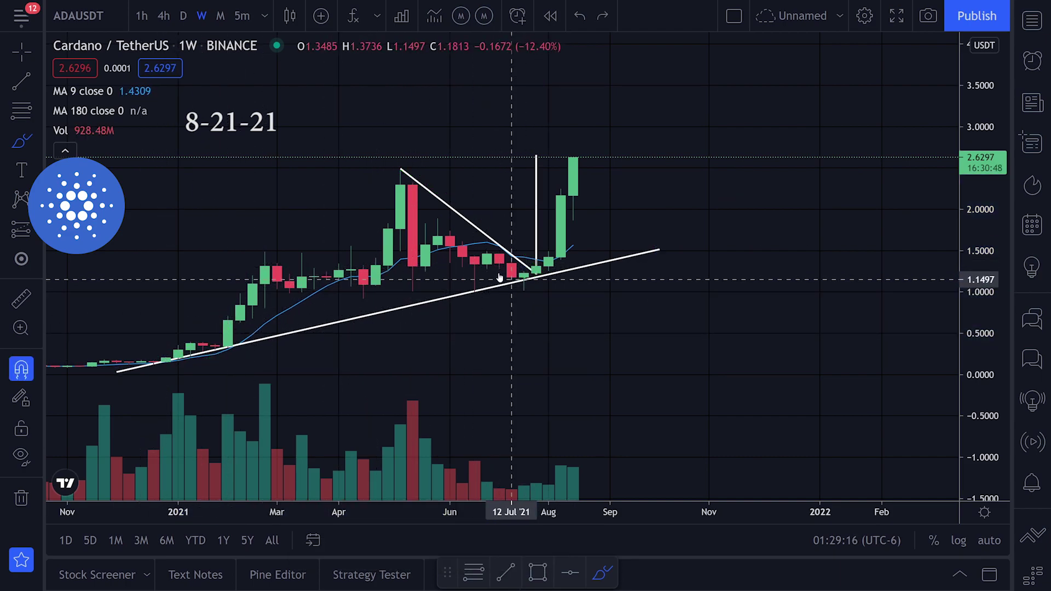
Draw a vertical line from the 10 May peak to the ascending trendline, move it to the 26 Jul breakout, and delete it
mouse_move(64, 113)
key(alt+t)
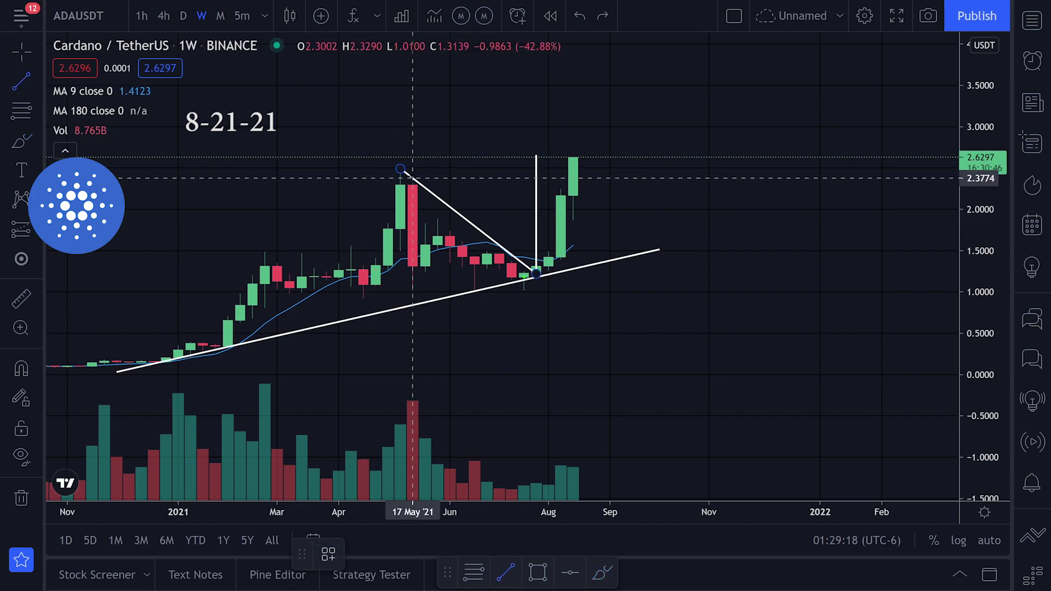
drag(401, 174, 400, 312)
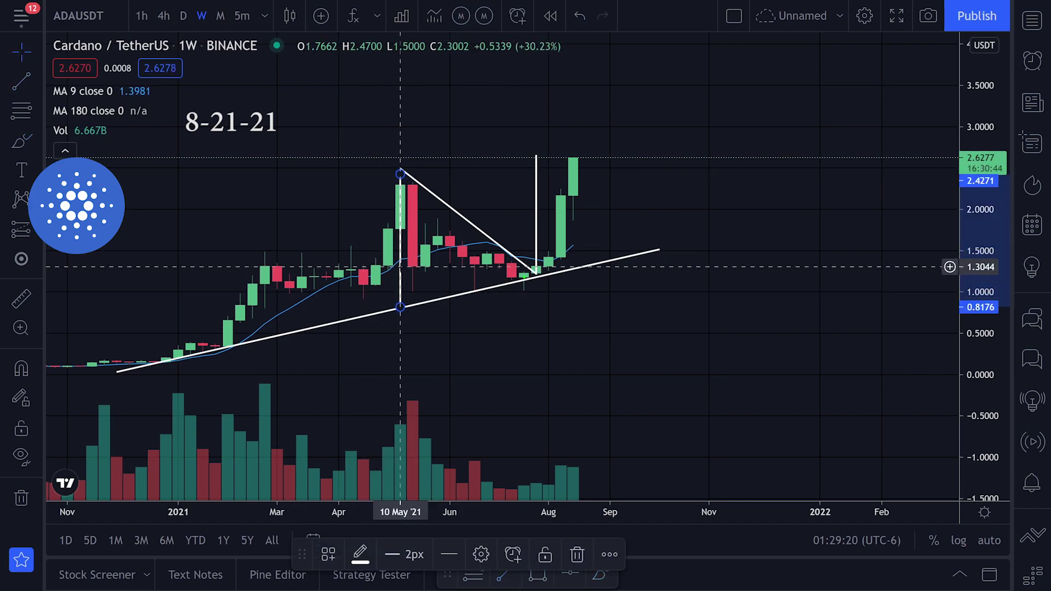
drag(400, 266, 556, 242)
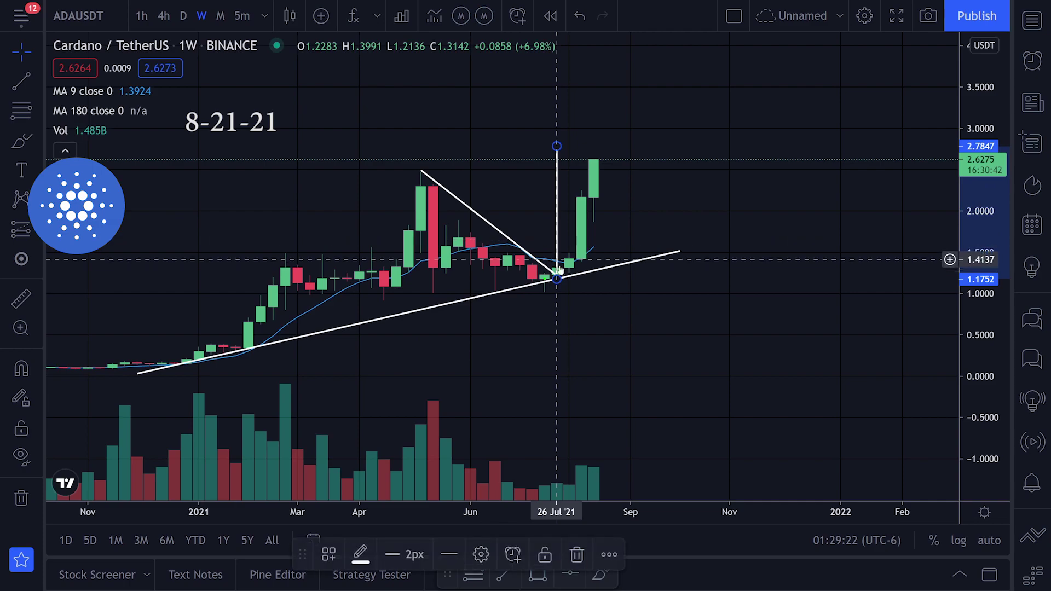
key(Delete)
click(558, 170)
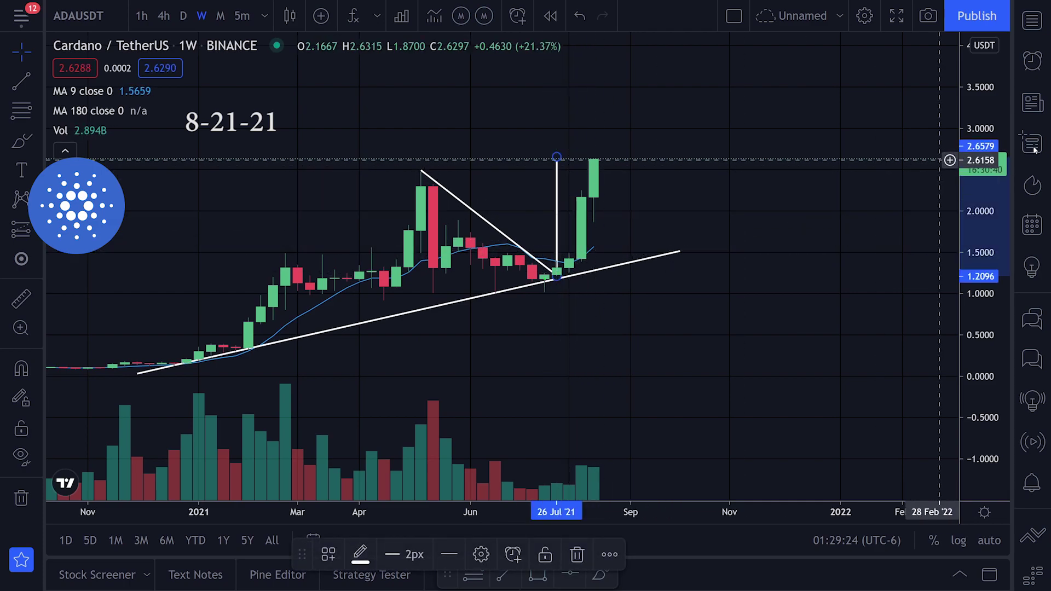
Switch the ADAUSDT chart from weekly to the daily timeframe around the July–August rise
drag(968, 315, 1018, 257)
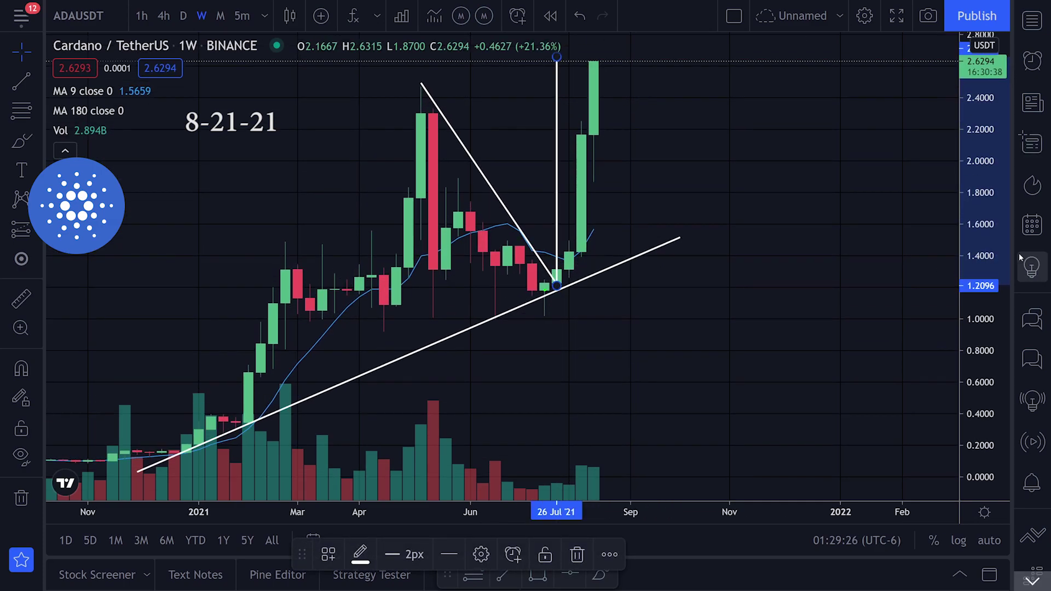
scroll(605, 366, up, 4)
drag(609, 366, 669, 436)
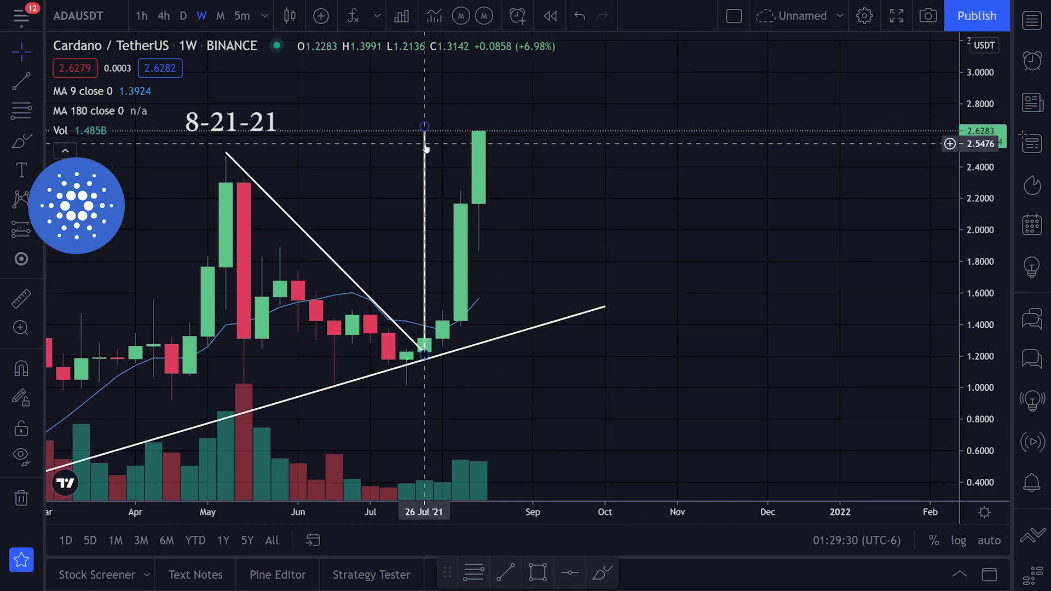
scroll(712, 284, up, 5)
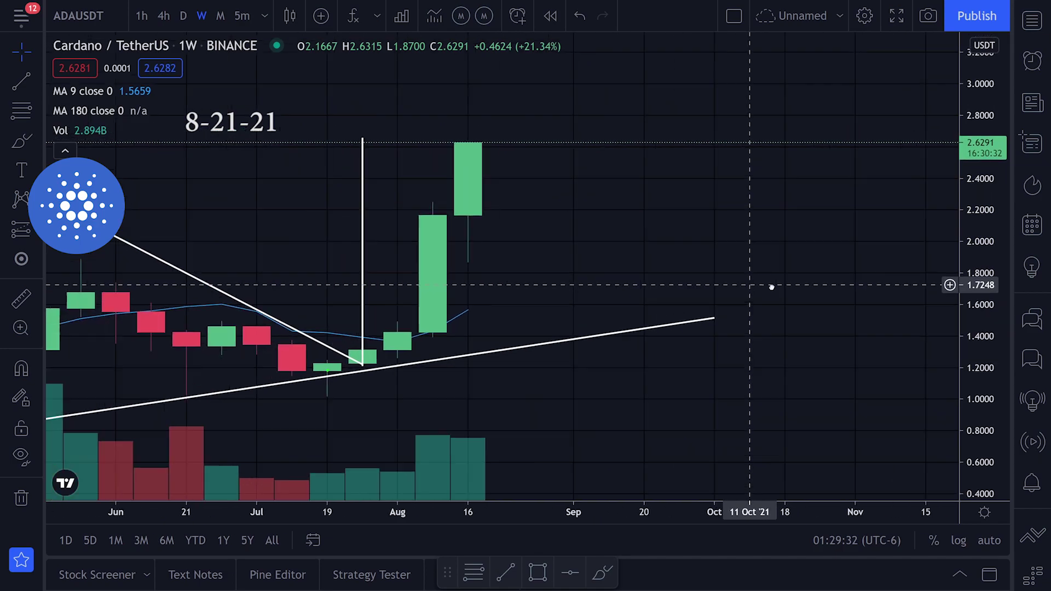
drag(771, 287, 821, 290)
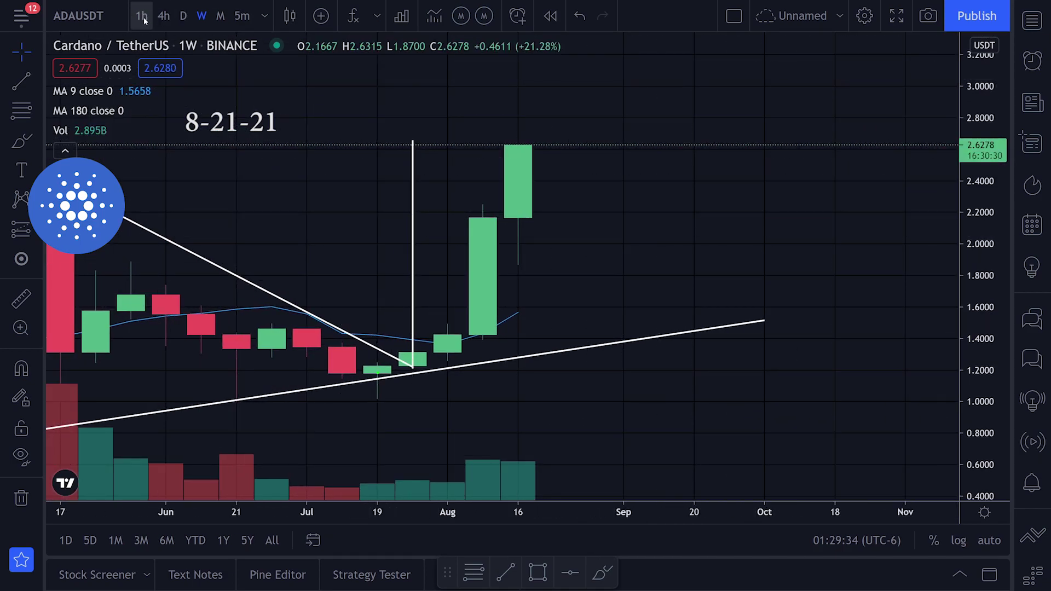
click(180, 16)
scroll(680, 208, down, 5)
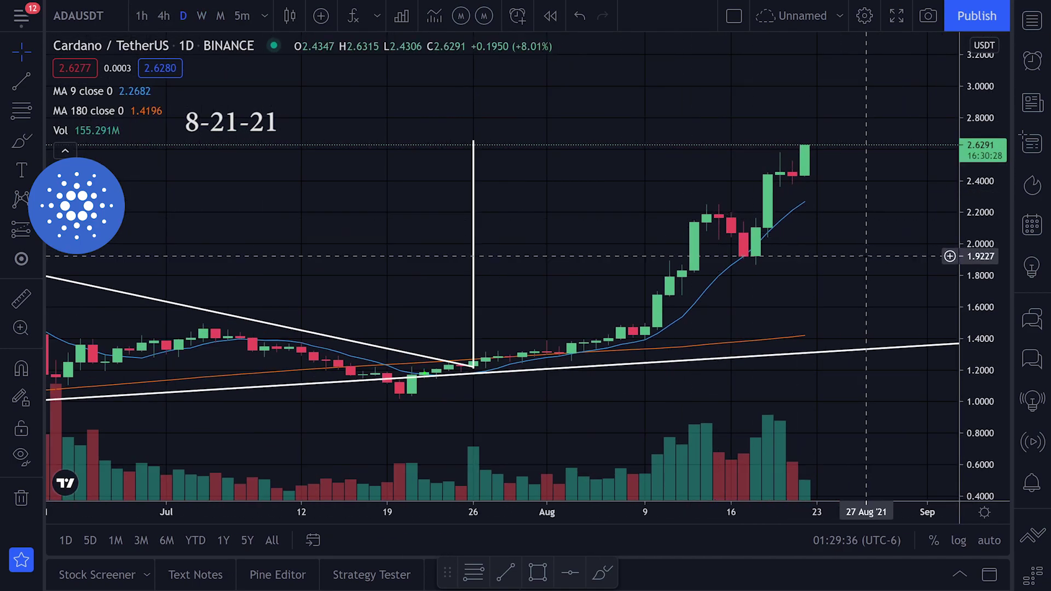
scroll(698, 241, down, 4)
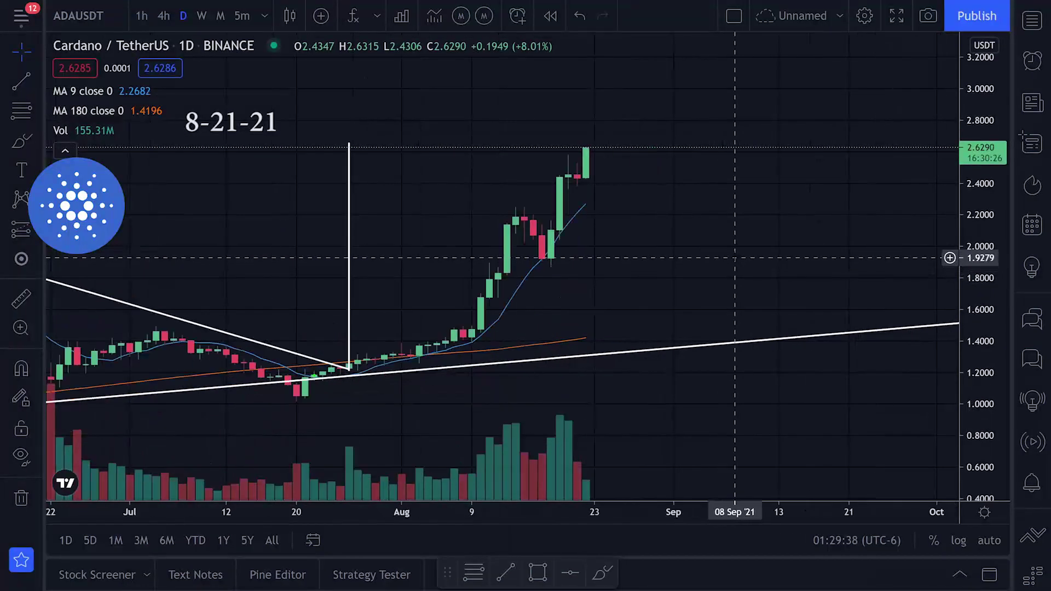
Draw a rising support trendline under the August lows, from about 1.24 on 7 Aug to about 2.76 on 1 Sep '21
click(35, 79)
click(47, 83)
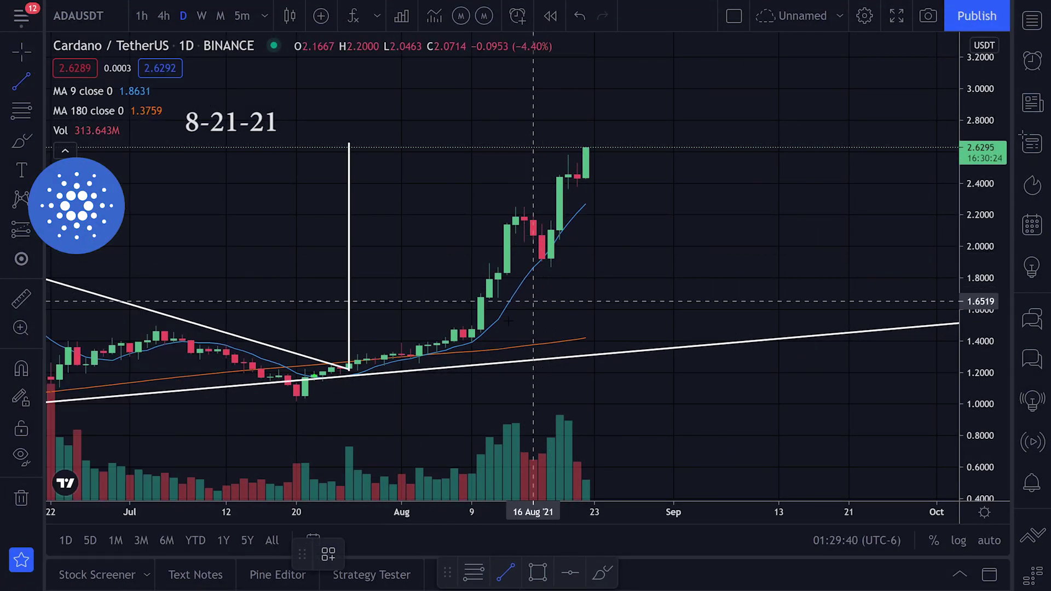
click(474, 349)
click(673, 129)
scroll(711, 228, up, 1)
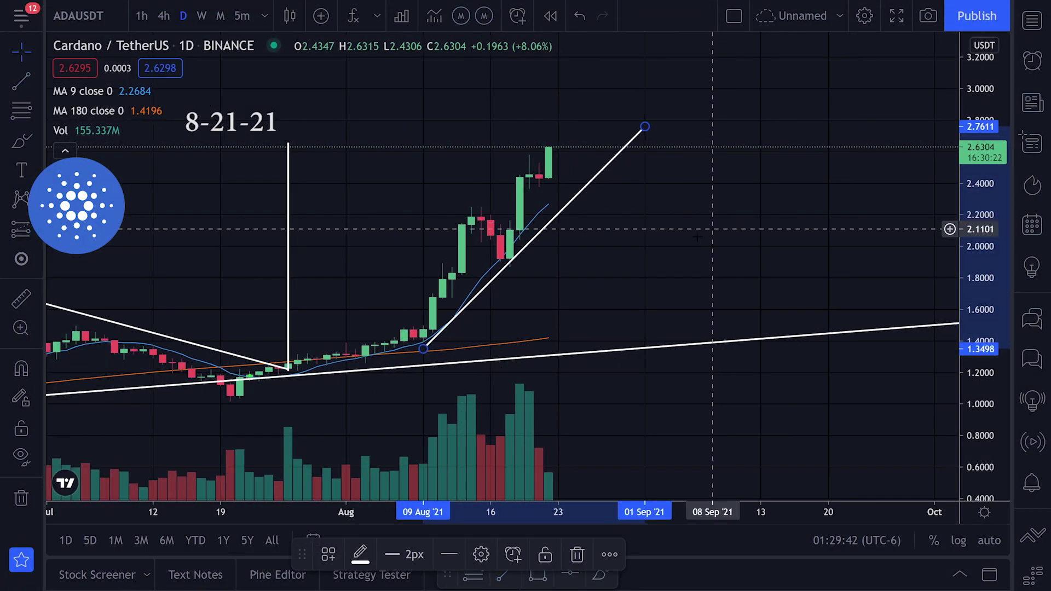
drag(712, 228, 816, 178)
drag(529, 298, 510, 316)
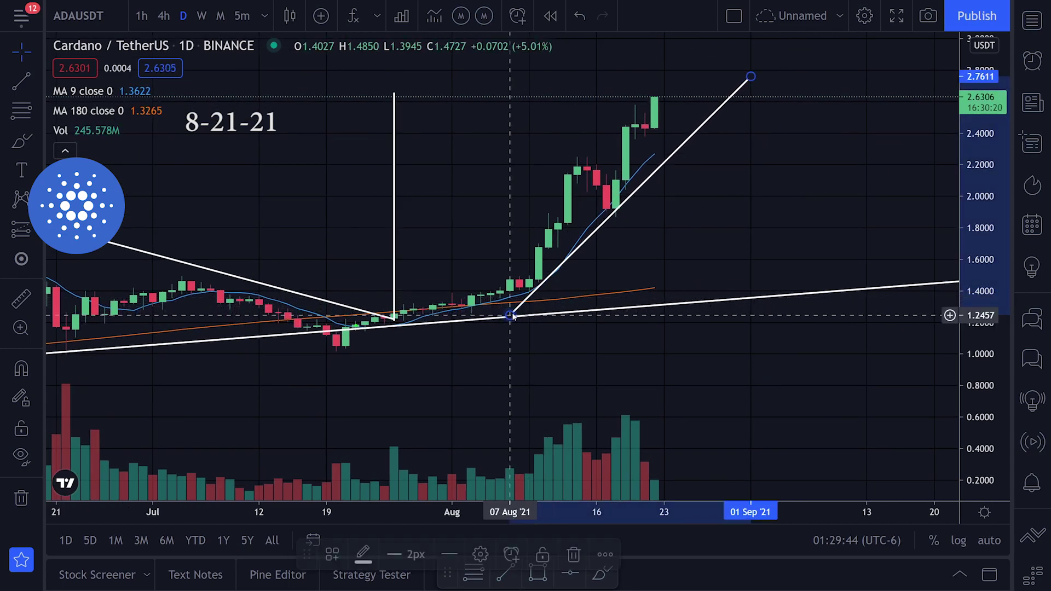
Draw an upper trendline over the August highs, from about 2.15 on 12 Aug to about 2.99 on 30 Aug '21
scroll(630, 246, down, 5)
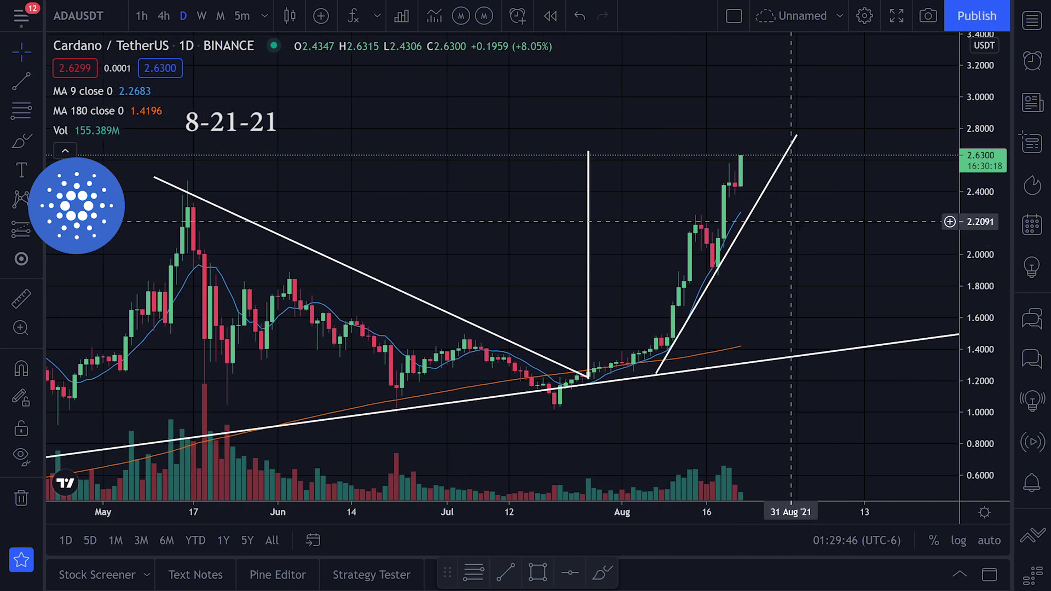
scroll(797, 225, up, 2)
click(22, 82)
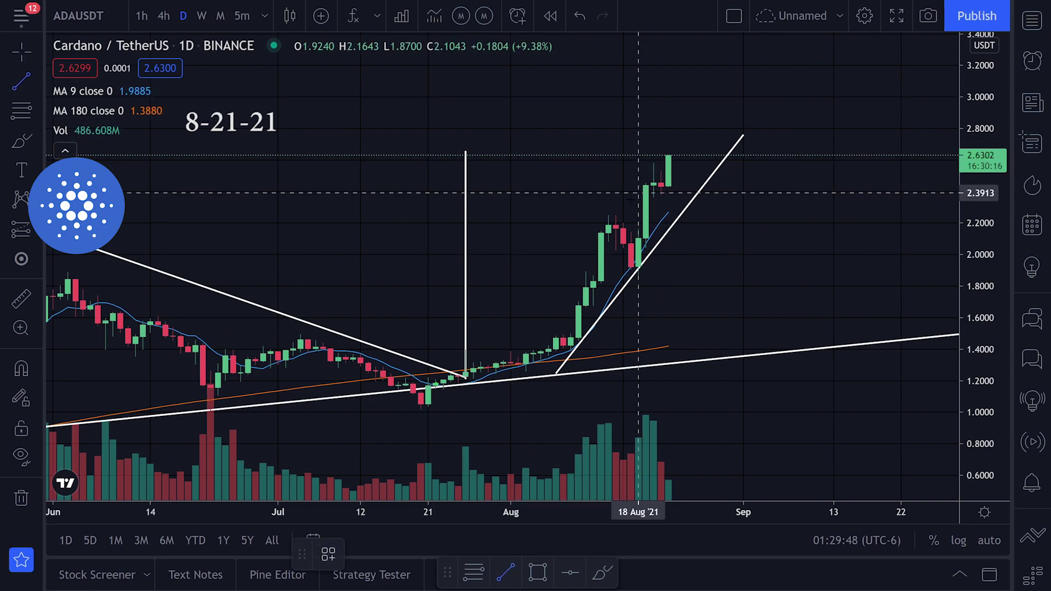
click(594, 230)
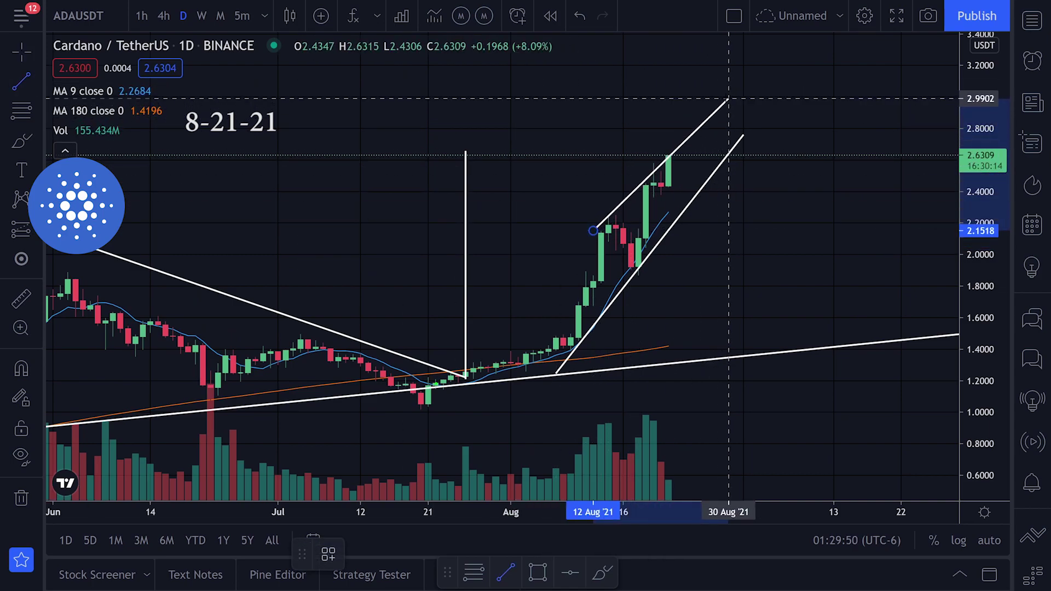
click(728, 100)
Switch the chart to the 4-hour timeframe with both August trendlines in view
scroll(706, 110, up, 2)
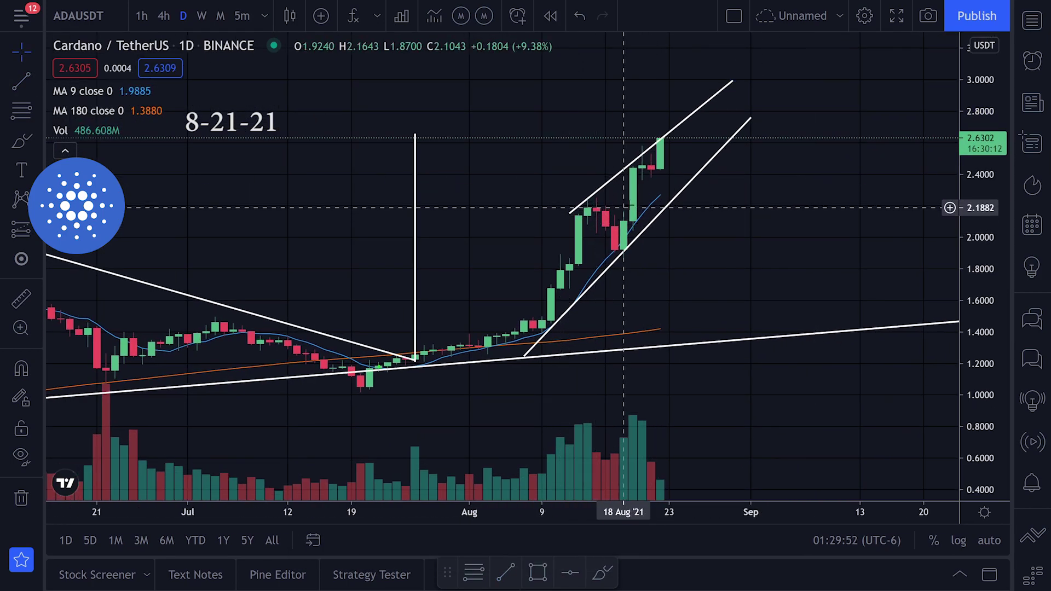
click(164, 15)
scroll(751, 160, down, 2)
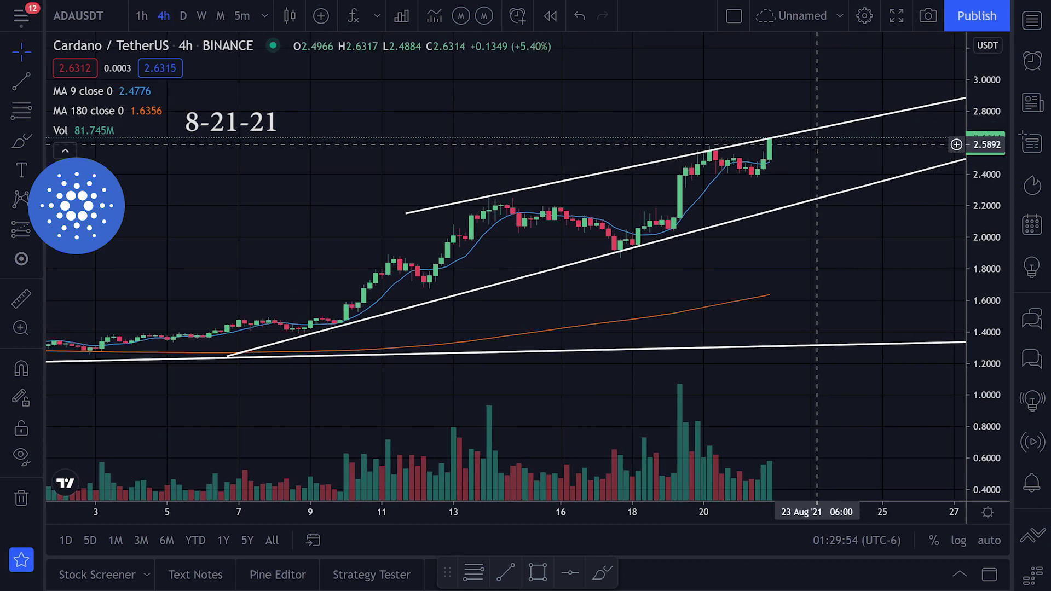
drag(830, 146, 817, 104)
Mark the recent highs beneath the upper August trendline with green brush strokes, and undo them
click(21, 141)
drag(472, 208, 495, 204)
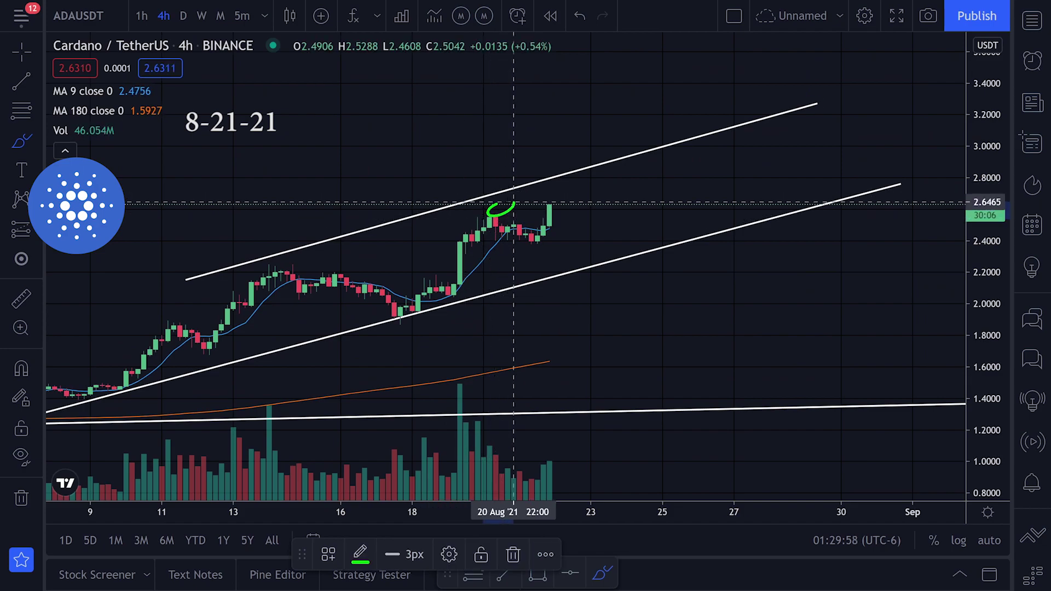
drag(292, 262, 280, 267)
key(ctrl+z)
key(ctrl+z)
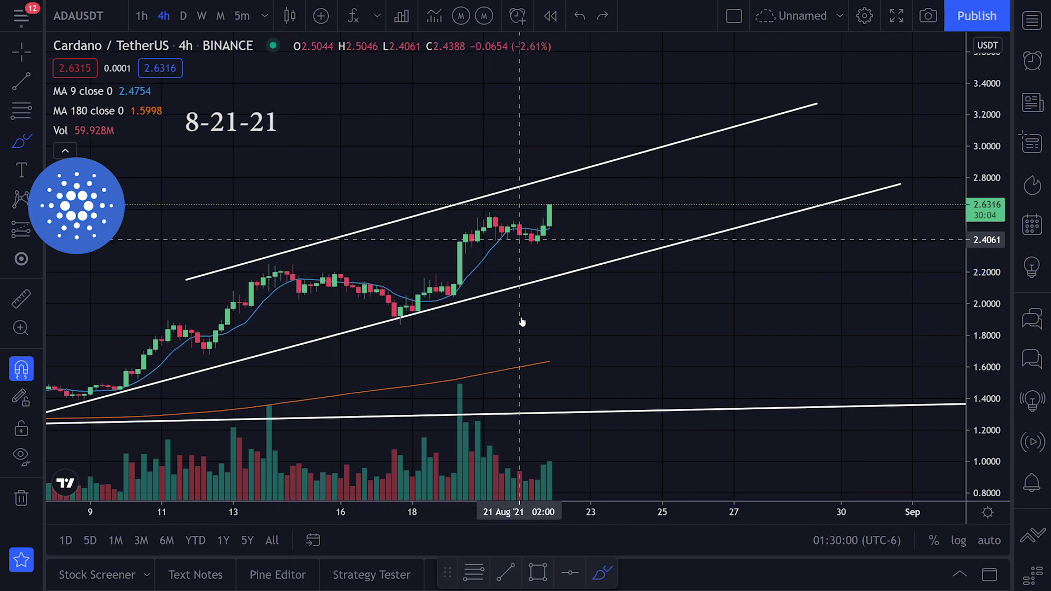
Re-anchor the upper August trendline along the peaks, from about 2.03 on 11 Aug to about 3.13 on 30 Aug '21
mouse_move(177, 283)
mouse_down()
mouse_move(156, 300)
mouse_move(174, 291)
mouse_move(168, 300)
mouse_up()
key(ctrl+z)
drag(817, 104, 841, 126)
scroll(388, 244, down, 4)
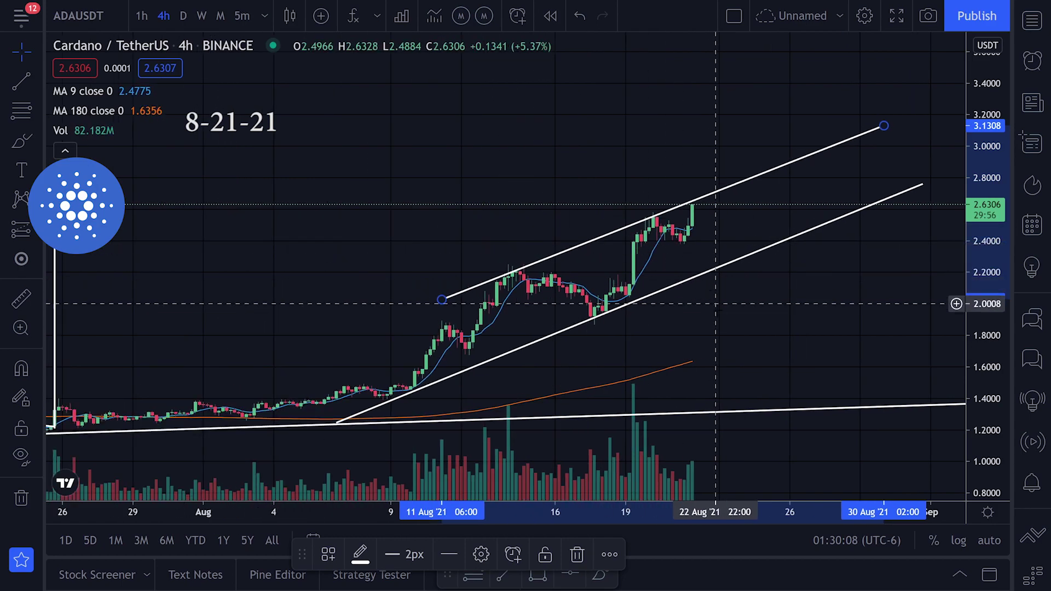
Brush green strokes along the August rise and at the latest candle touching the upper trendline, and undo them
click(21, 141)
mouse_move(411, 376)
mouse_down()
mouse_move(630, 309)
mouse_move(699, 241)
mouse_move(836, 207)
mouse_up()
key(ctrl+z)
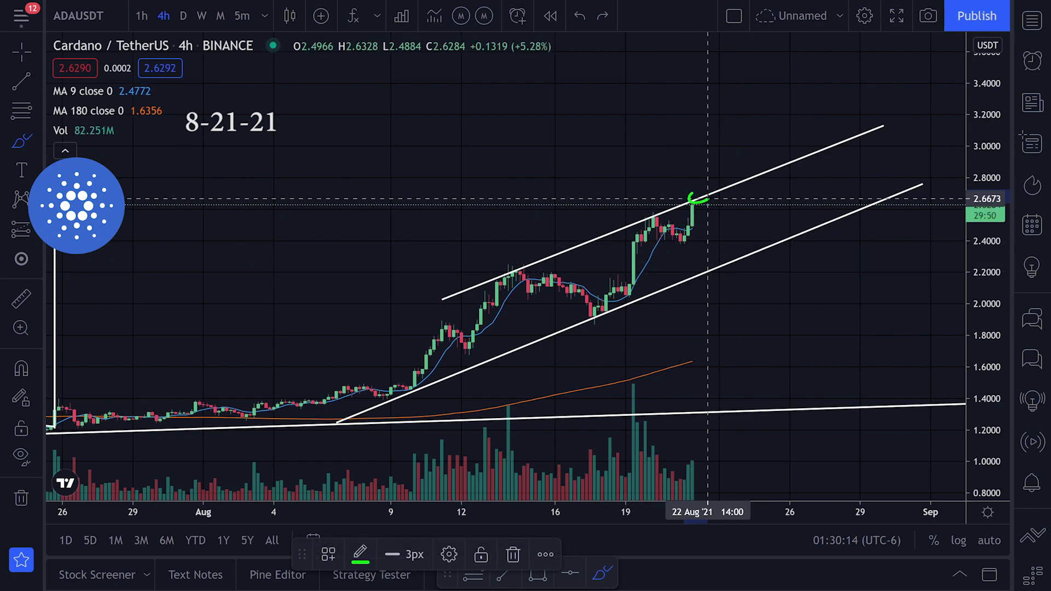
drag(682, 216, 704, 147)
key(ctrl+z)
Brush green marks at the 14 Aug peak and across the channel between the two August trendlines, and undo them
click(512, 273)
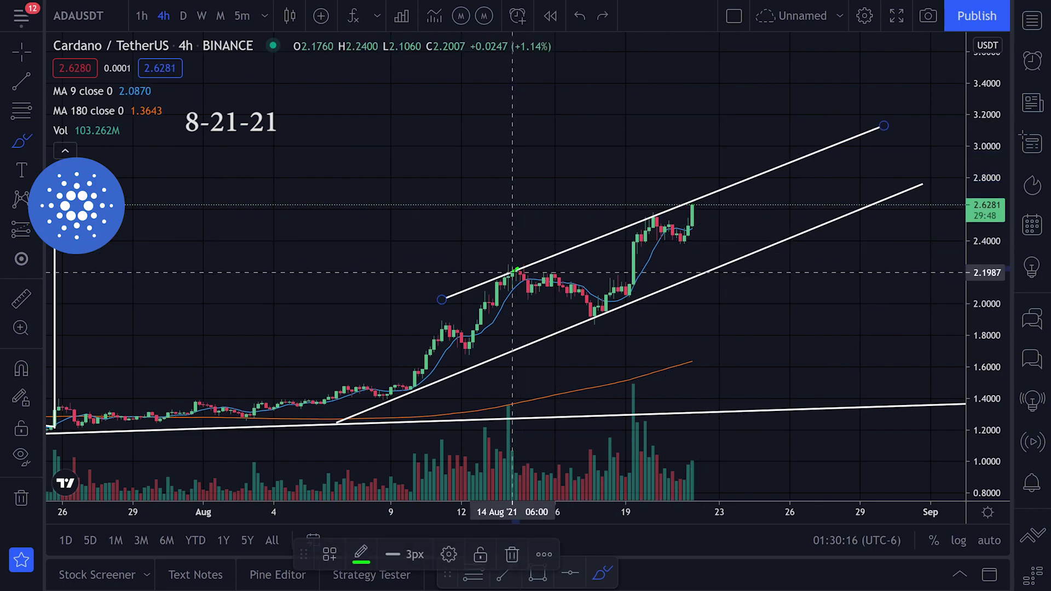
drag(520, 337, 552, 324)
key(ctrl+z)
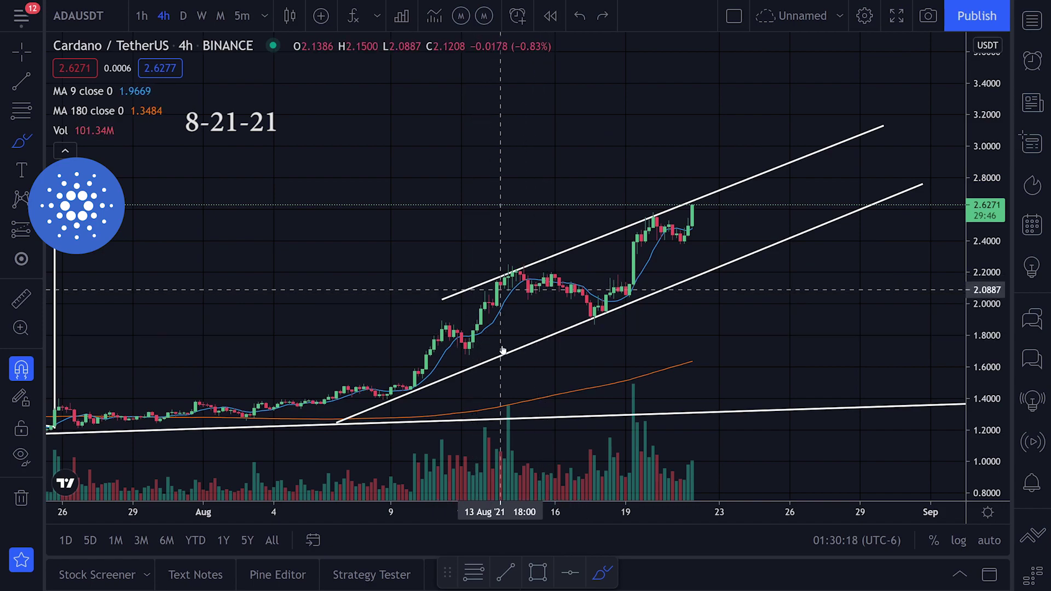
drag(454, 379, 695, 255)
key(ctrl+z)
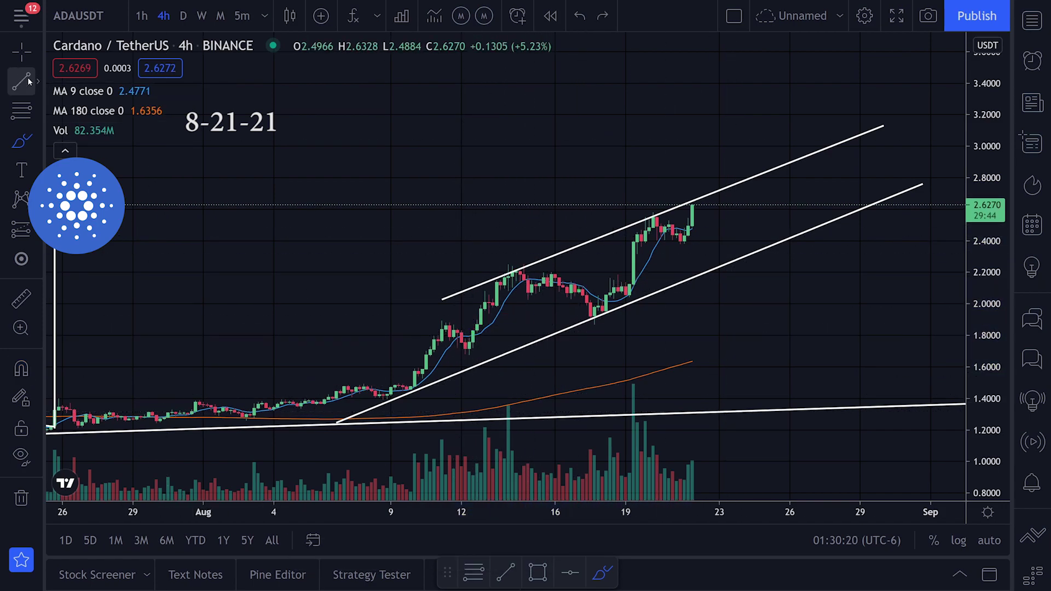
Draw a vertical line across the channel at 14 Aug and move it onto the latest candle, from about 2.65 to about 3.16
click(23, 82)
click(516, 270)
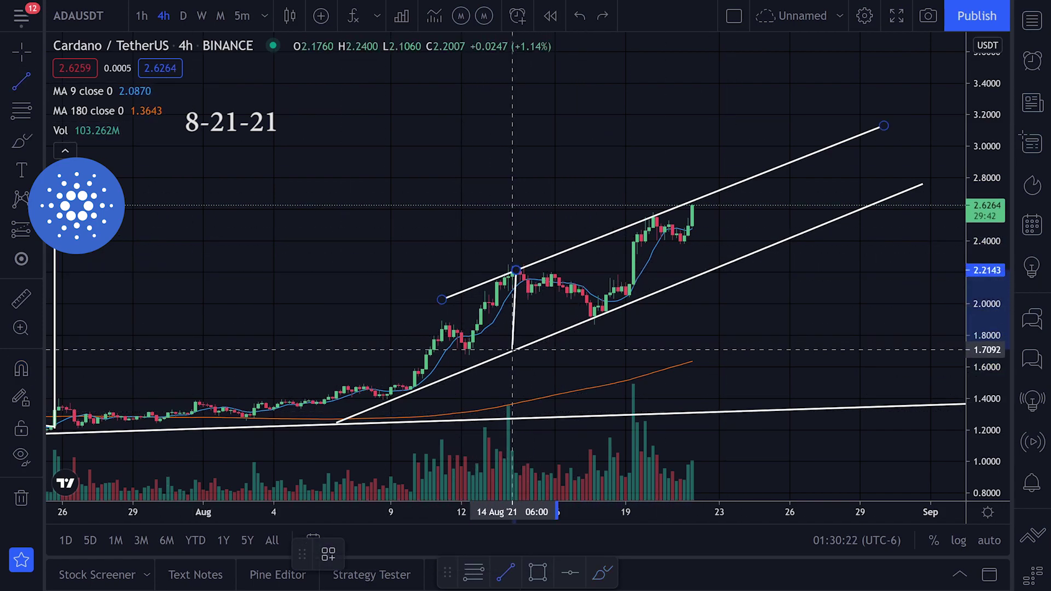
click(517, 349)
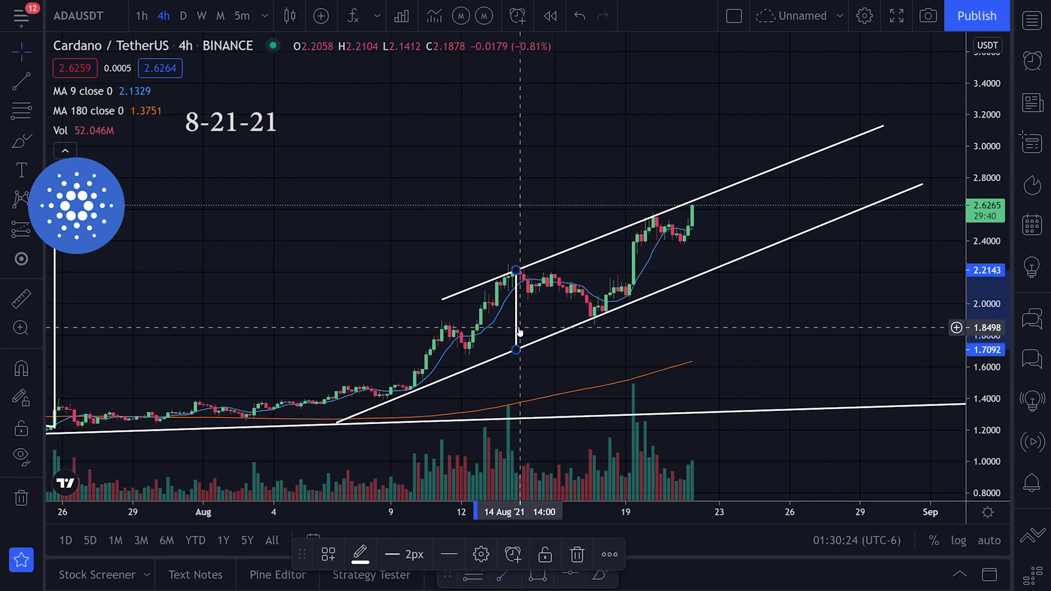
double_click(518, 331)
click(581, 393)
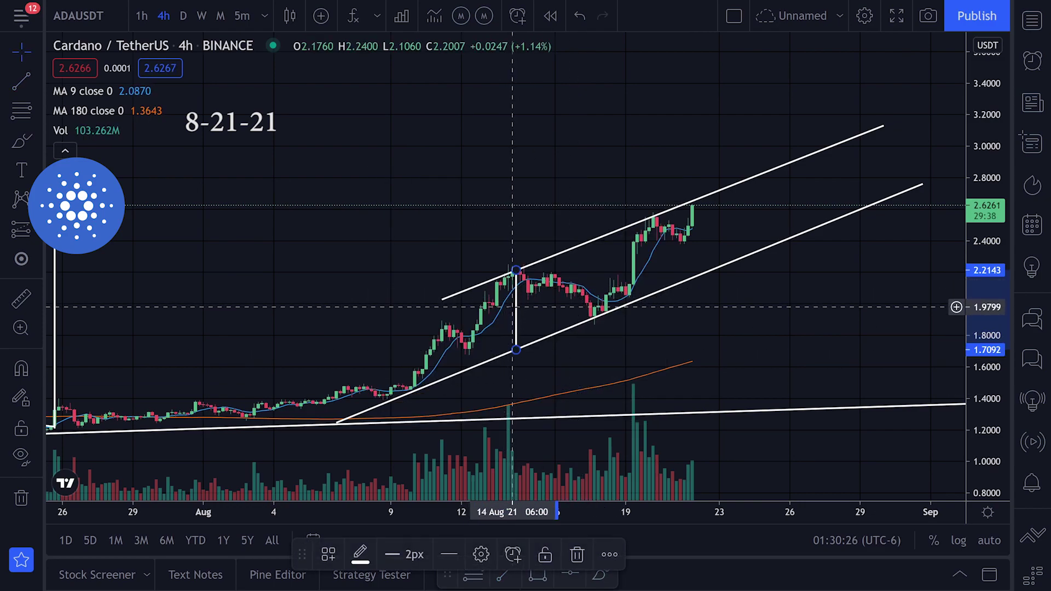
mouse_move(513, 306)
mouse_down()
mouse_move(686, 192)
mouse_move(688, 159)
mouse_up()
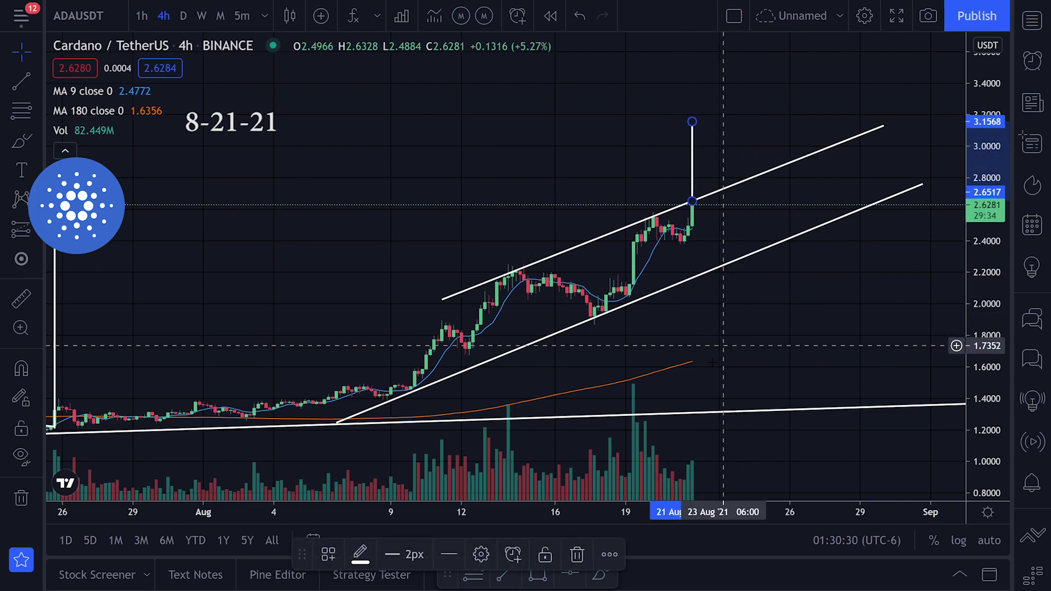
Brush green strokes near the latest August candles and the May to July downtrend, and undo them
scroll(730, 390, down, 1)
scroll(723, 390, up, 1)
scroll(715, 387, down, 1)
drag(746, 366, 717, 295)
click(22, 146)
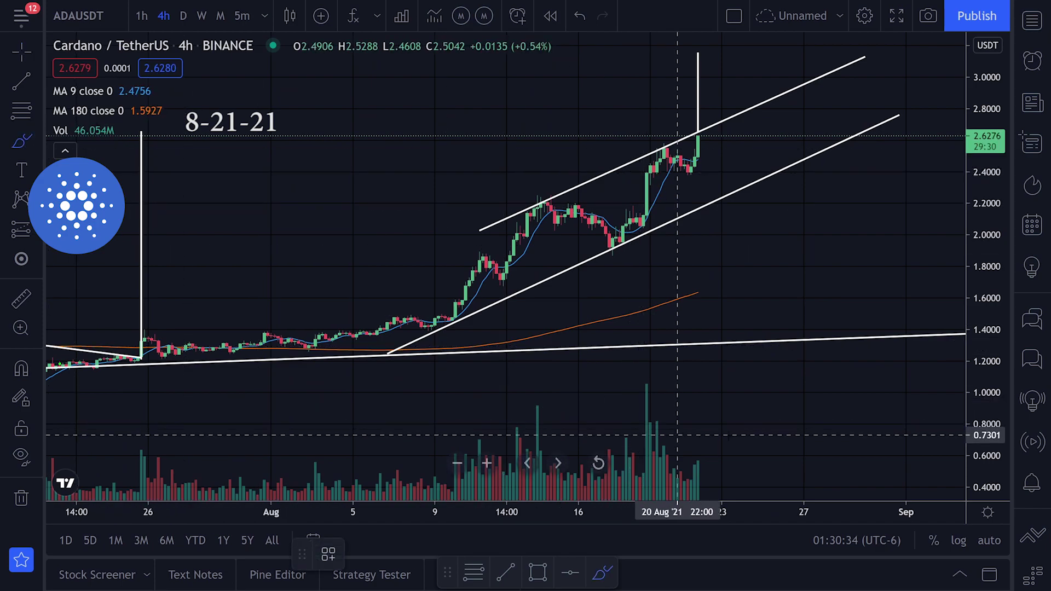
mouse_move(699, 438)
mouse_down()
mouse_move(711, 487)
mouse_move(660, 427)
mouse_up()
key(ctrl+z)
scroll(670, 169, down, 4)
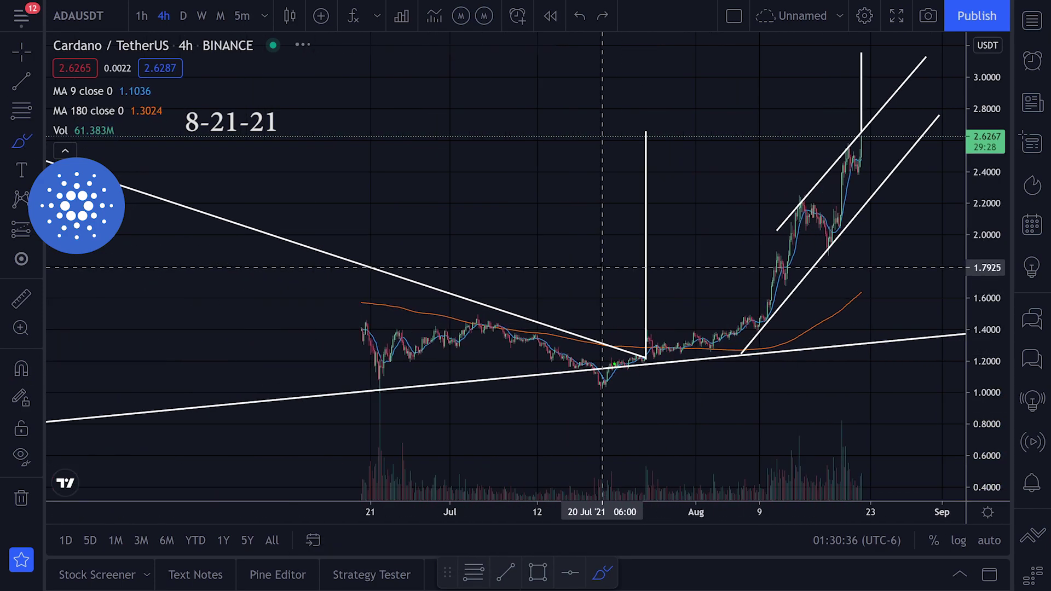
drag(458, 148, 438, 193)
key(ctrl+z)
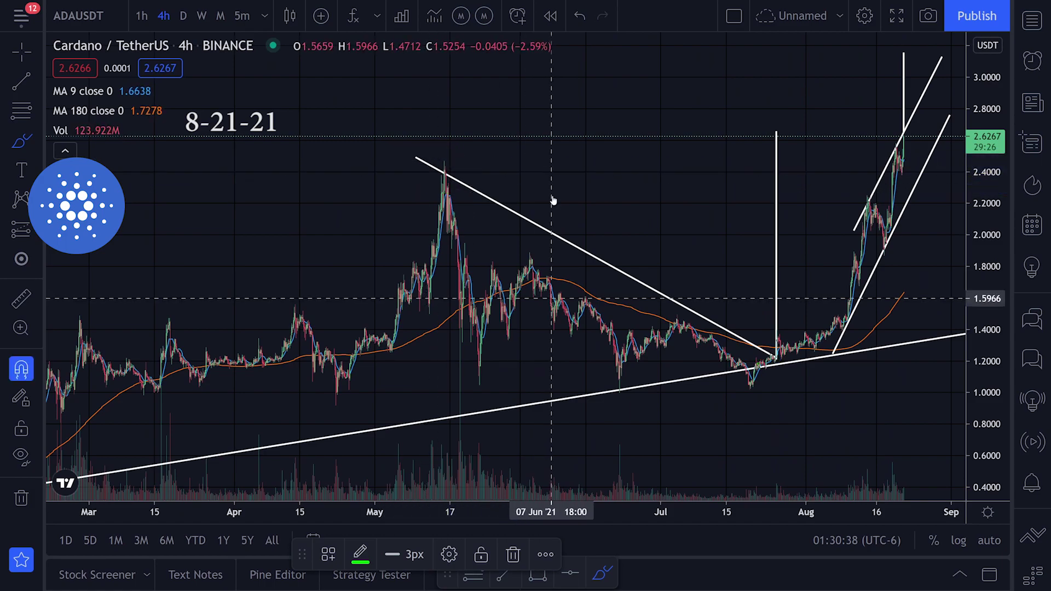
Switch the Cardano/Tether chart to the daily timeframe
scroll(334, 157, down, 3)
click(183, 16)
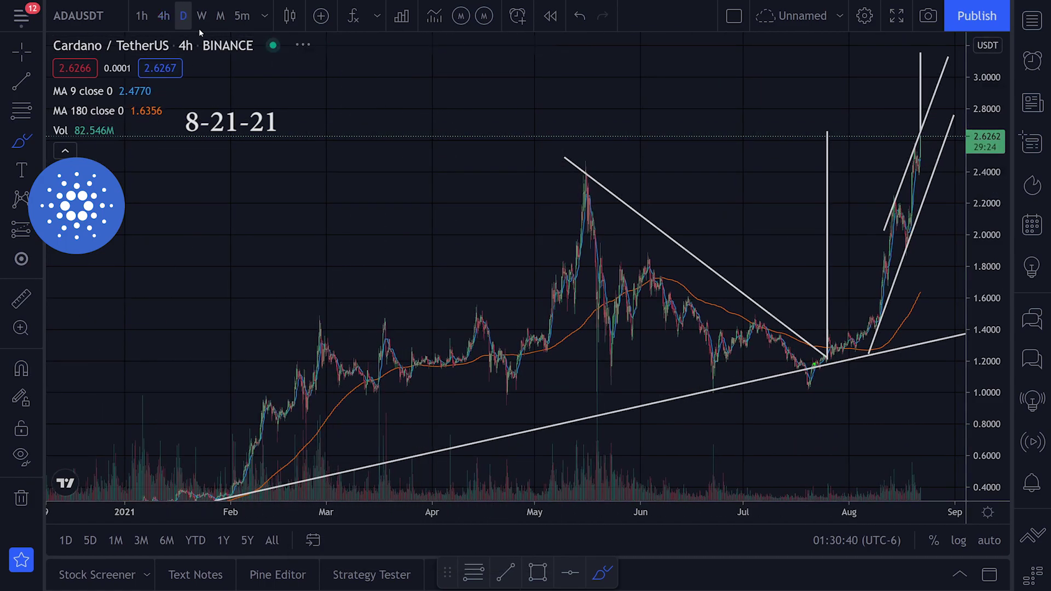
scroll(545, 252, up, 5)
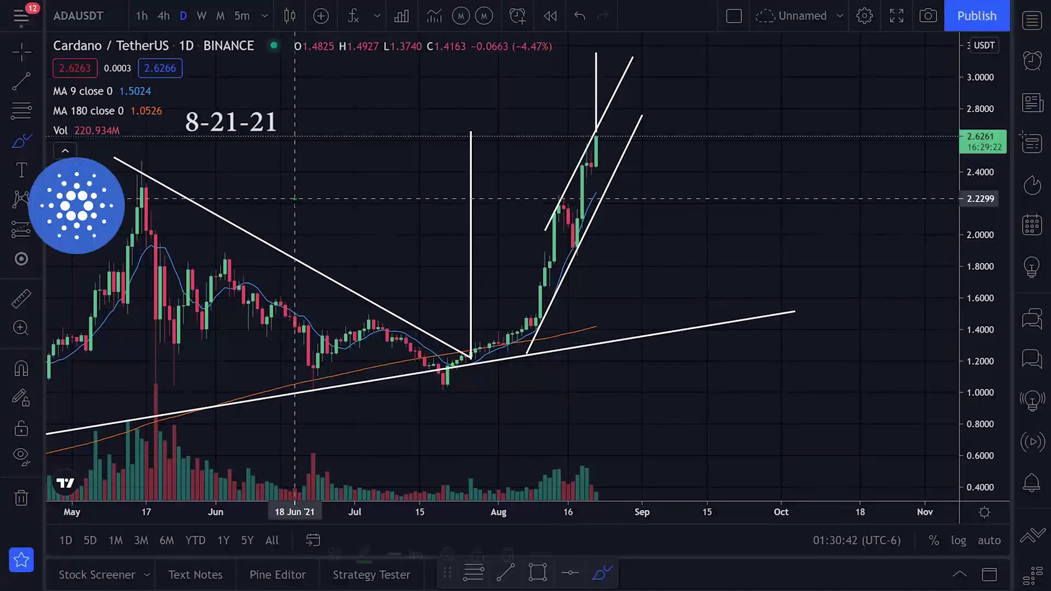
Brush green marks beside the May to July trendline, at the May peak and around the latest candle, and undo them
drag(305, 207, 417, 207)
key(ctrl+z)
drag(118, 158, 178, 159)
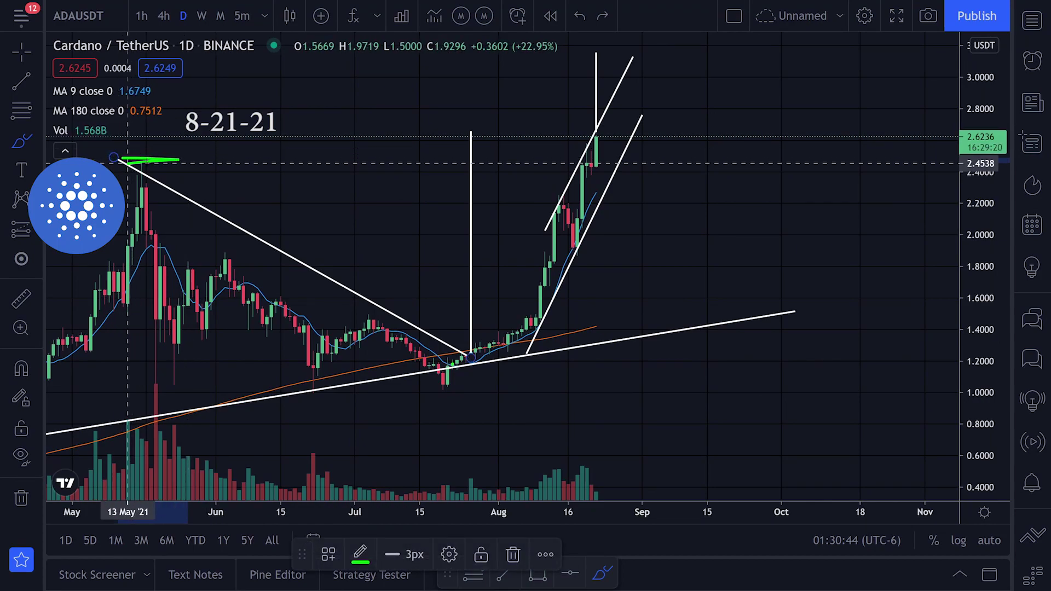
key(ctrl+z)
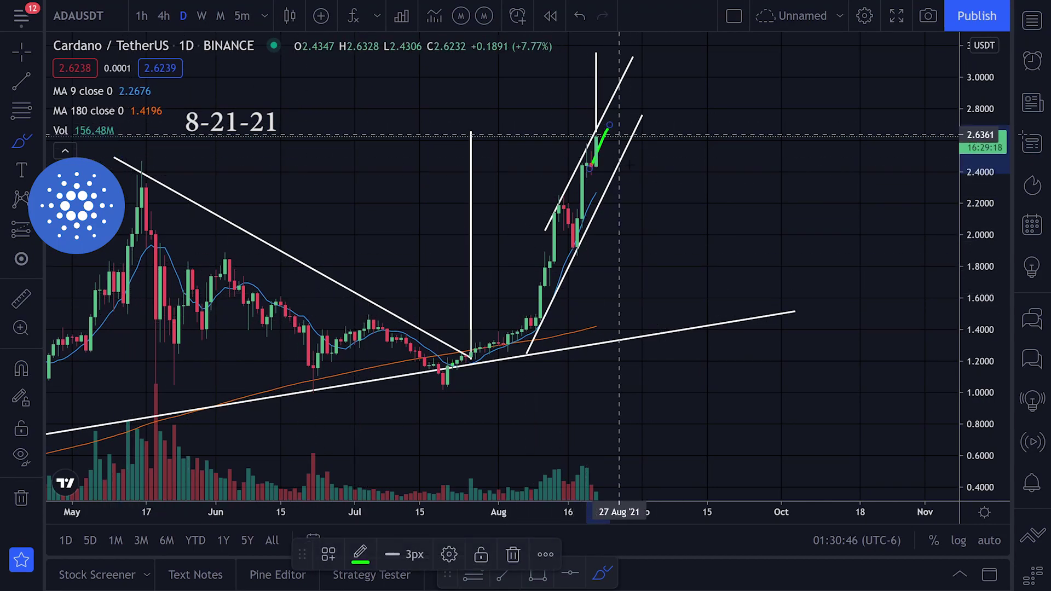
drag(599, 122, 587, 130)
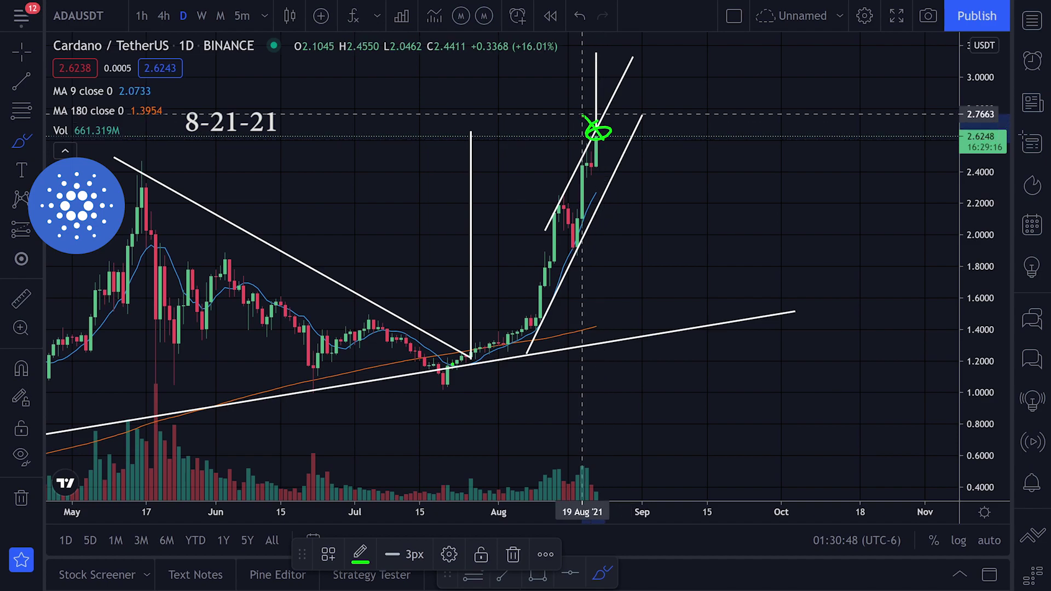
key(ctrl+z)
Select the vertical projection line above the latest candle to check the price target at its upper end
scroll(556, 219, up, 3)
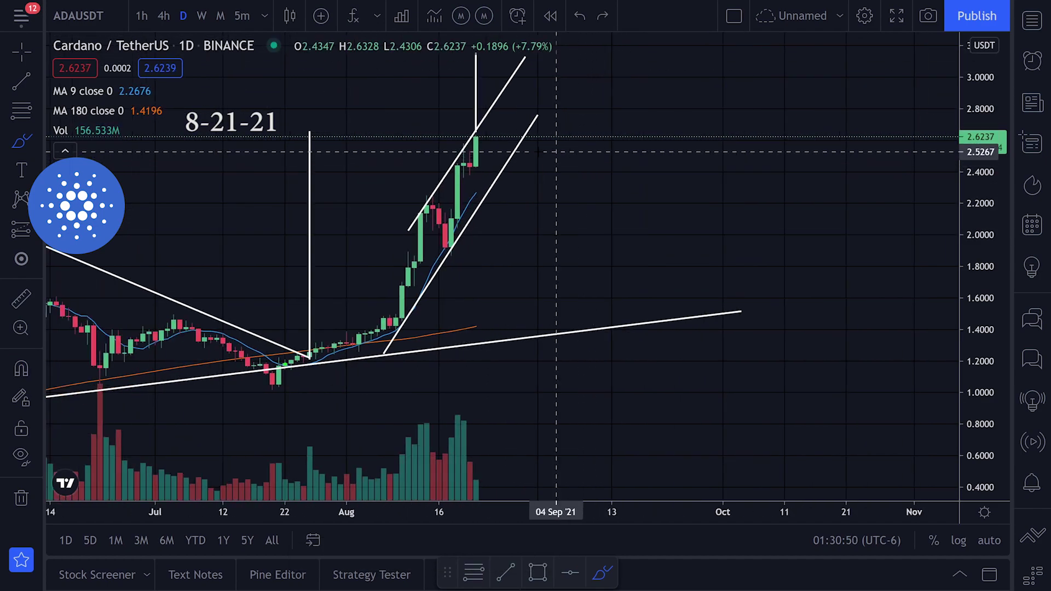
drag(571, 170, 700, 269)
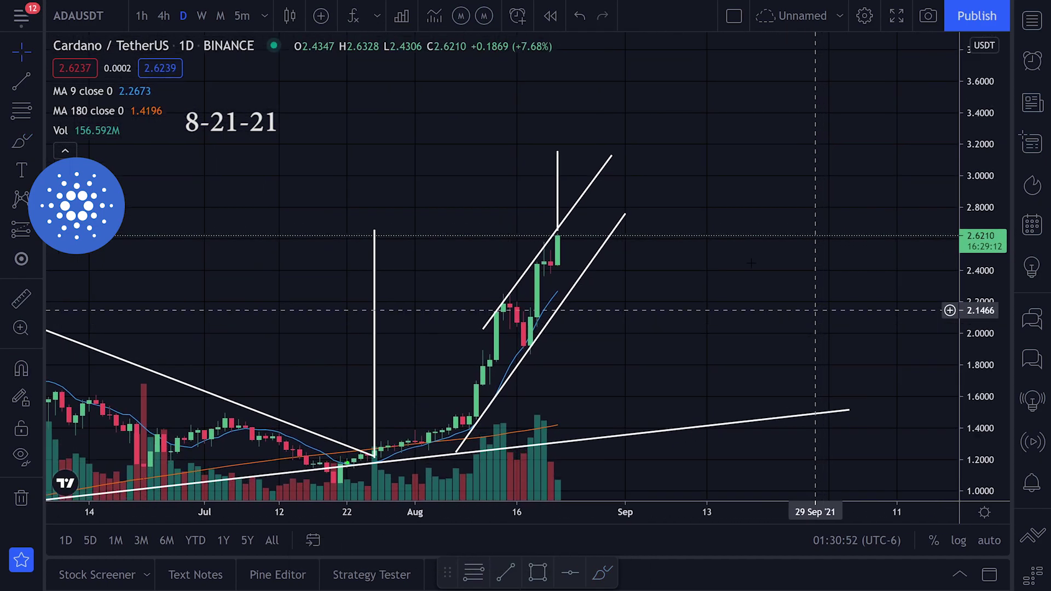
click(557, 180)
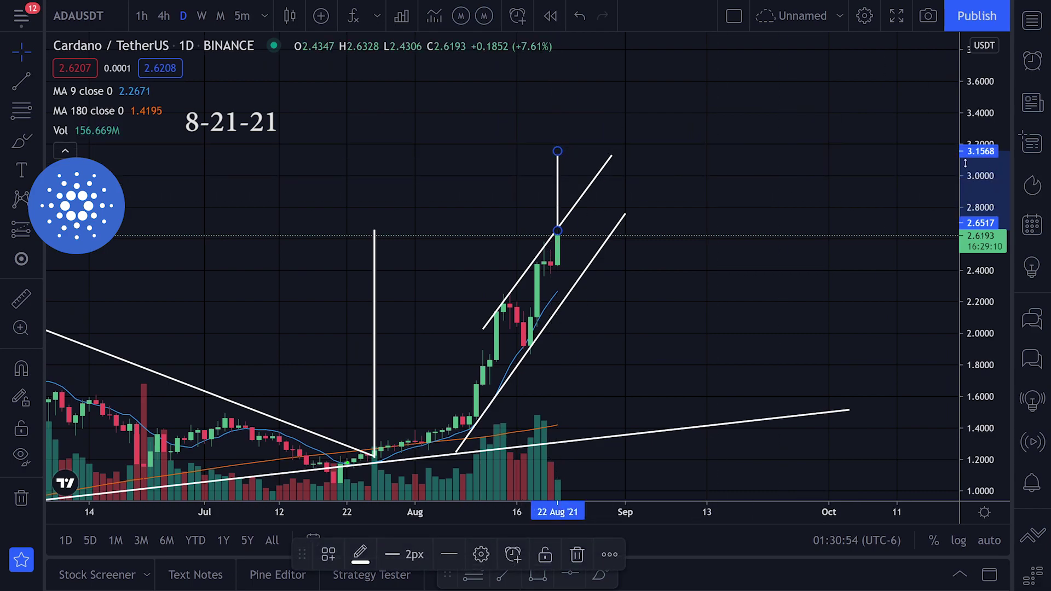
scroll(580, 312, up, 3)
drag(507, 333, 749, 321)
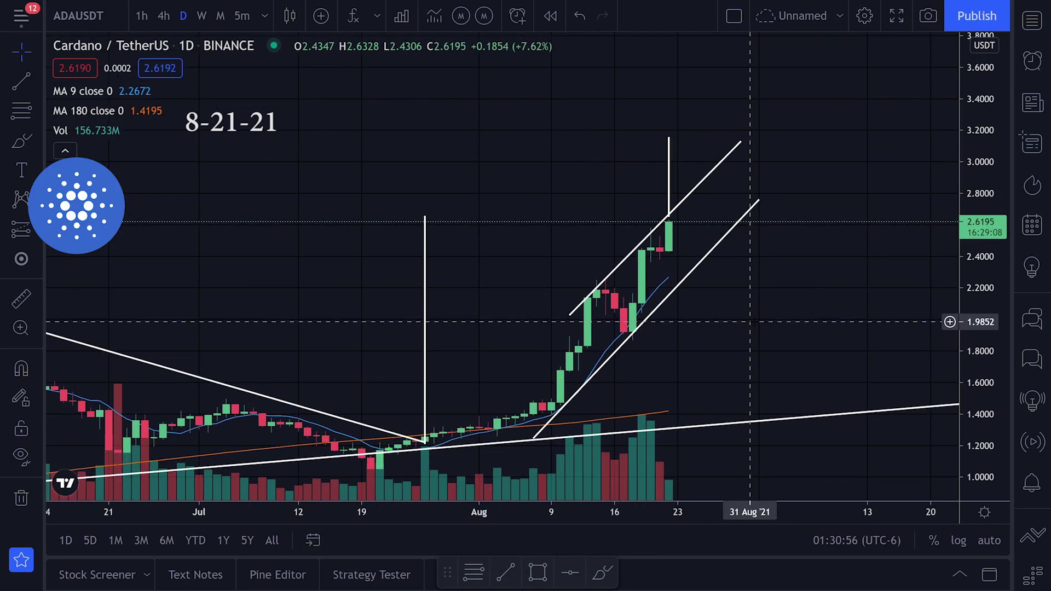
Shift the upper August trendline to run from about 2.41 on 17 Aug to about 3.51 on 5 Sep, and undo the move
scroll(733, 318, down, 3)
scroll(475, 268, down, 3)
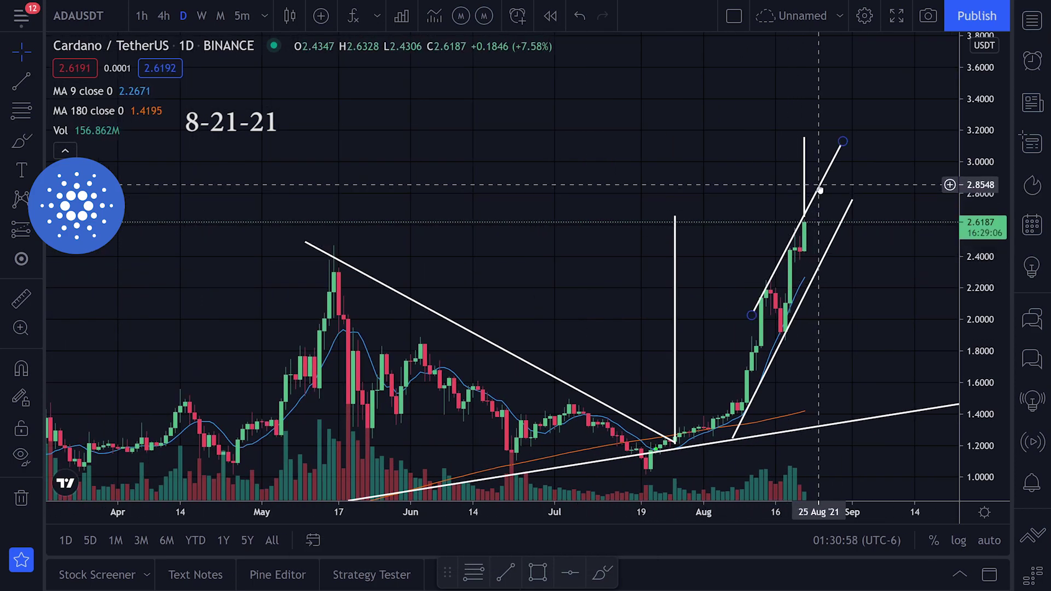
scroll(829, 255, up, 3)
drag(715, 269, 754, 209)
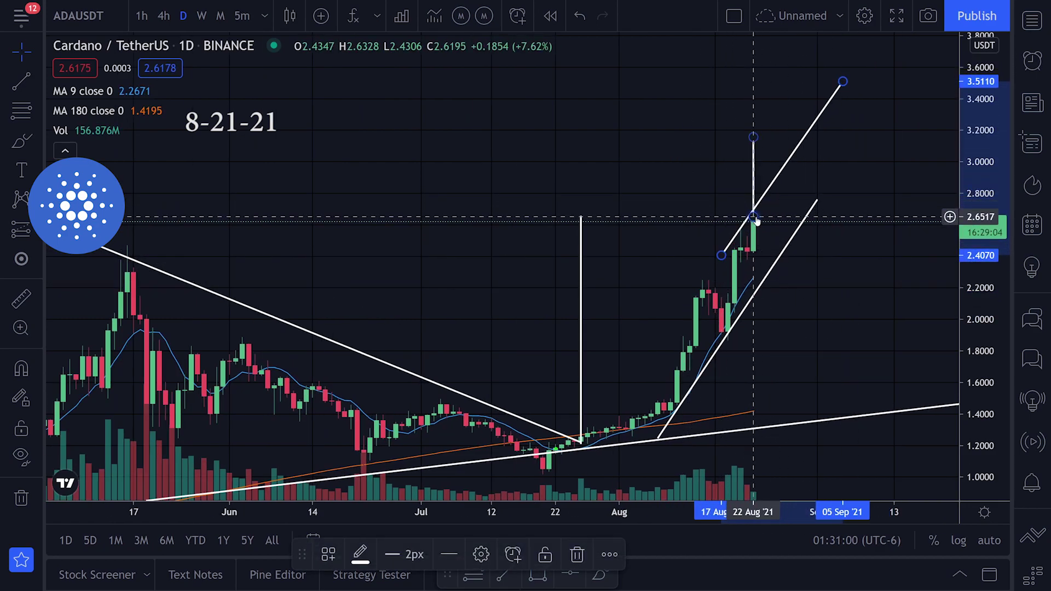
key(ctrl+z)
Circle the latest daily candle in green where it meets the upper August trendline, and undo the stroke
click(18, 142)
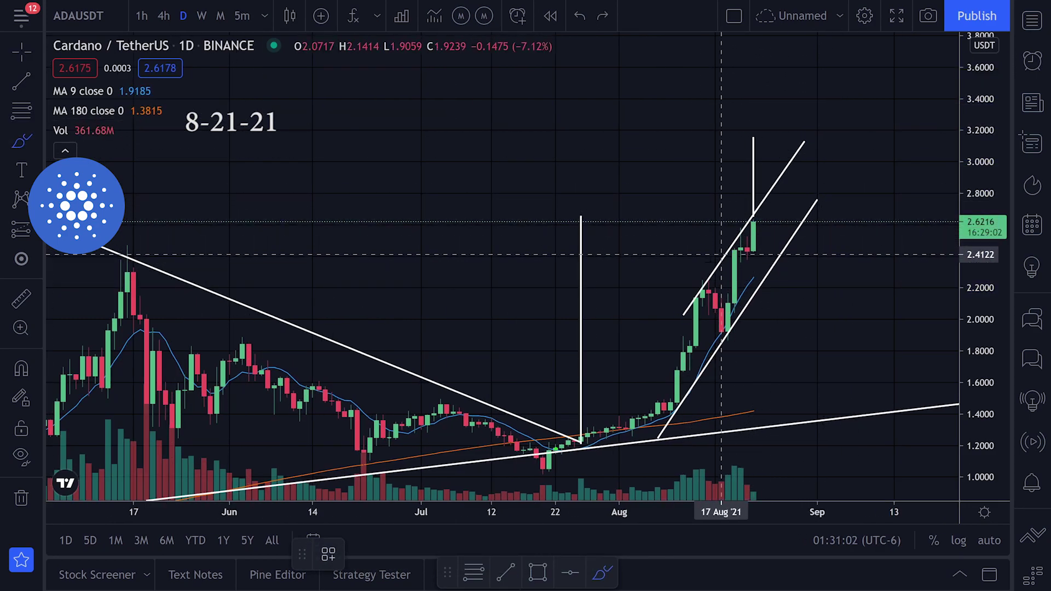
scroll(803, 343, up, 3)
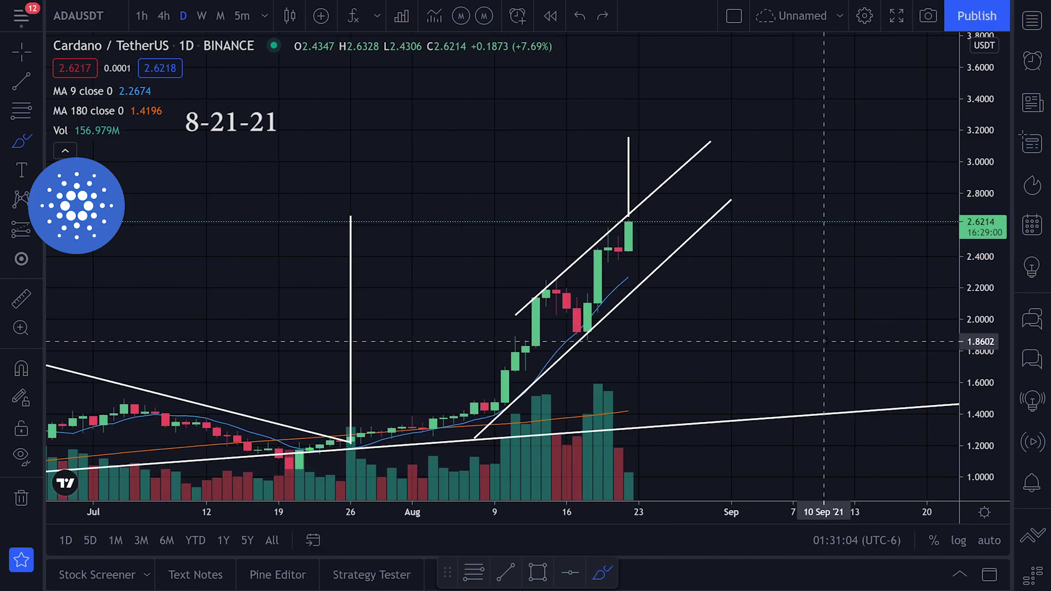
scroll(709, 349, up, 1)
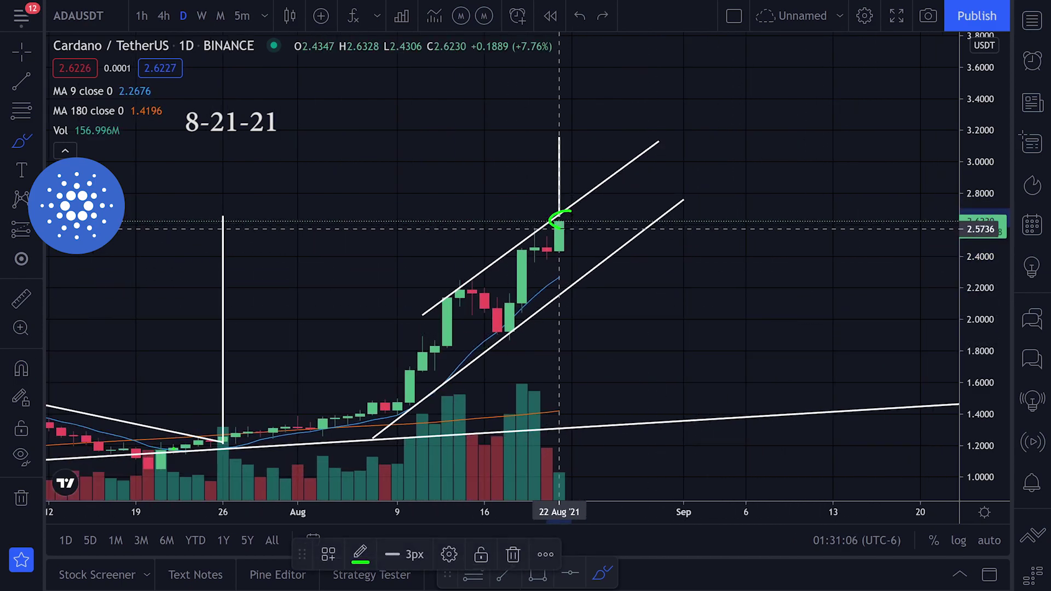
key(ctrl+z)
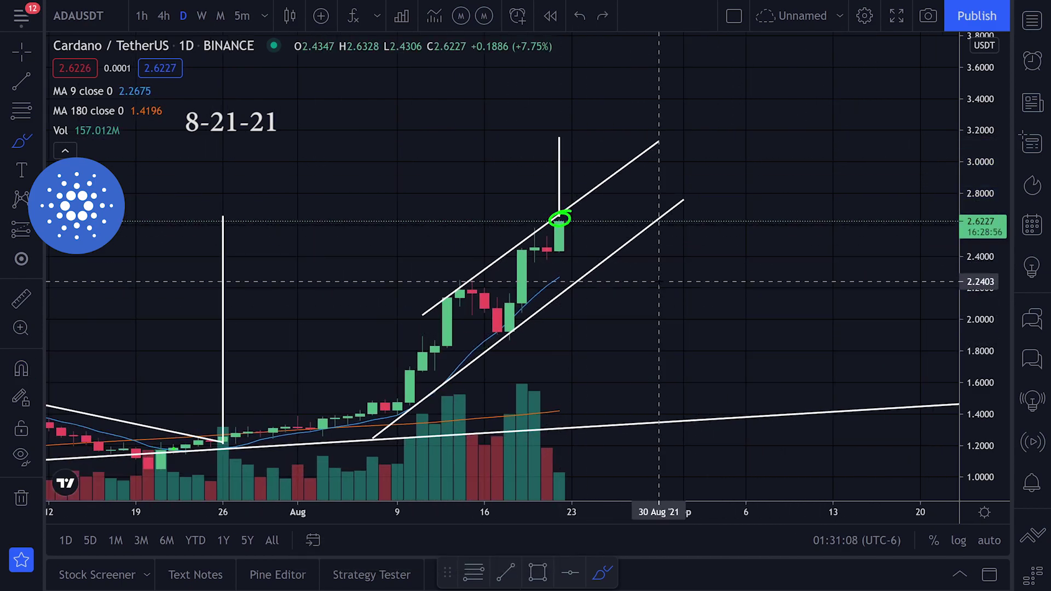
Brush green strokes along the upper trendline, the August rise and the vertical projection line, and undo all green marks
mouse_move(422, 312)
mouse_down()
mouse_move(521, 241)
mouse_move(609, 149)
mouse_up()
key(ctrl+z)
mouse_move(437, 355)
mouse_down()
mouse_move(471, 289)
mouse_move(547, 206)
mouse_move(559, 224)
mouse_up()
key(ctrl+z)
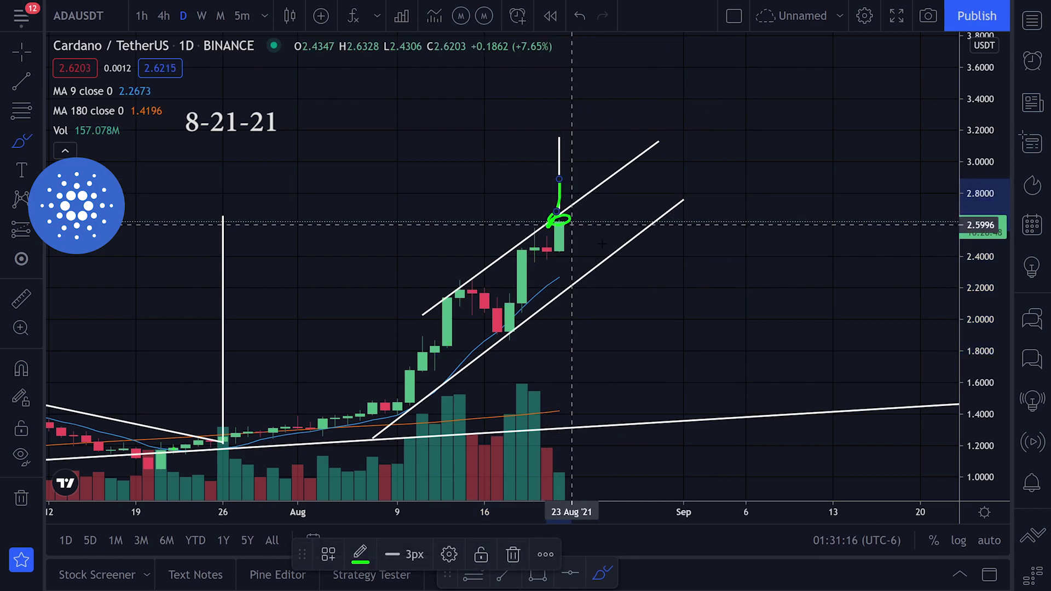
key(ctrl+z)
key(ctrl+y)
key(ctrl+z)
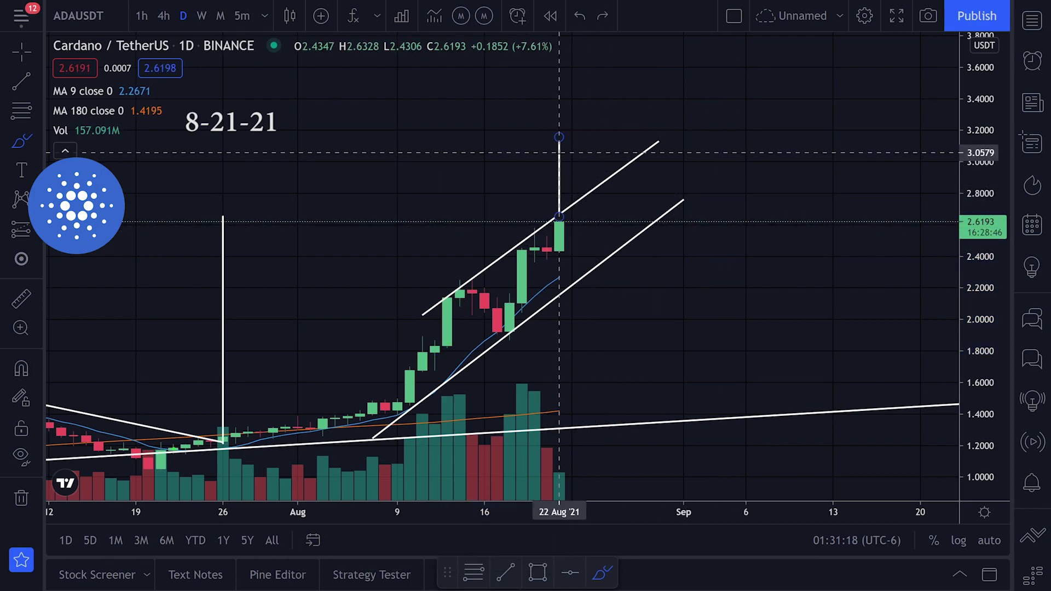
Select the vertical projection line and the upper August trendline to check their end prices
click(22, 52)
click(559, 169)
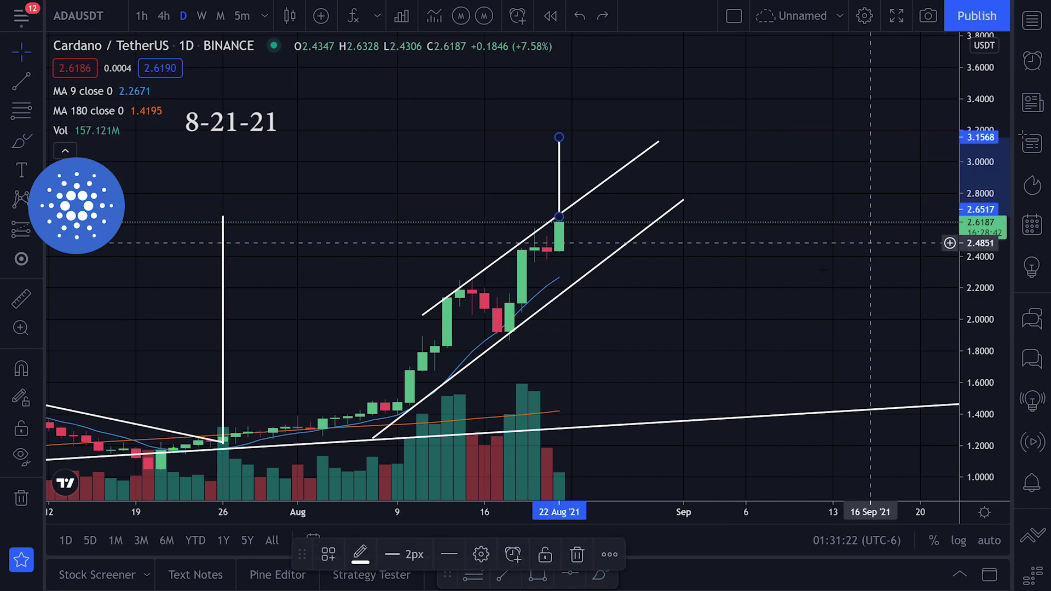
click(572, 208)
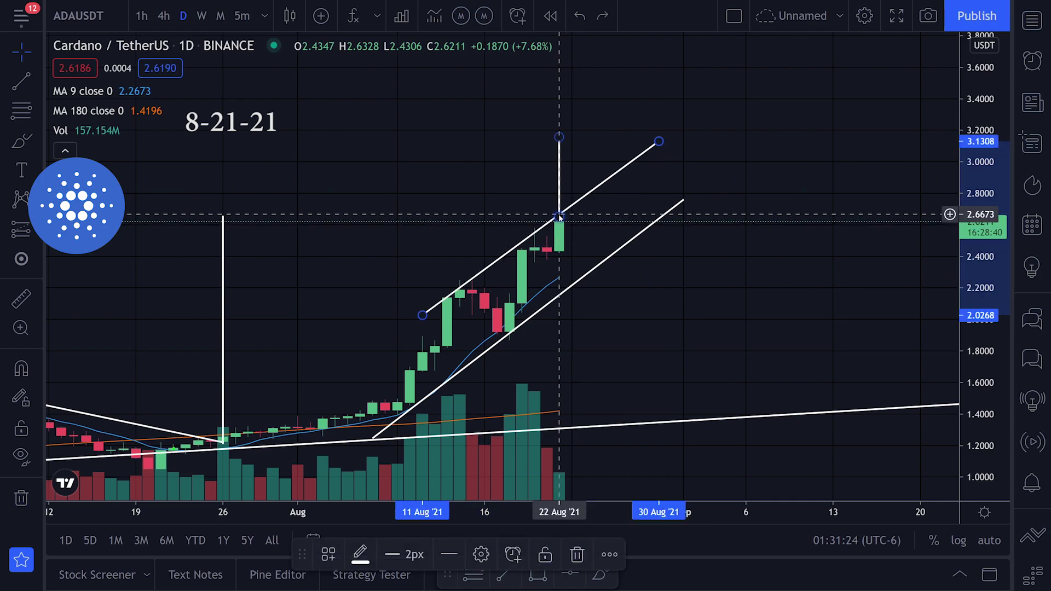
Brush green marks above the 20 Aug candle and across the mid-August pullback, and undo them
click(22, 141)
drag(546, 206, 534, 222)
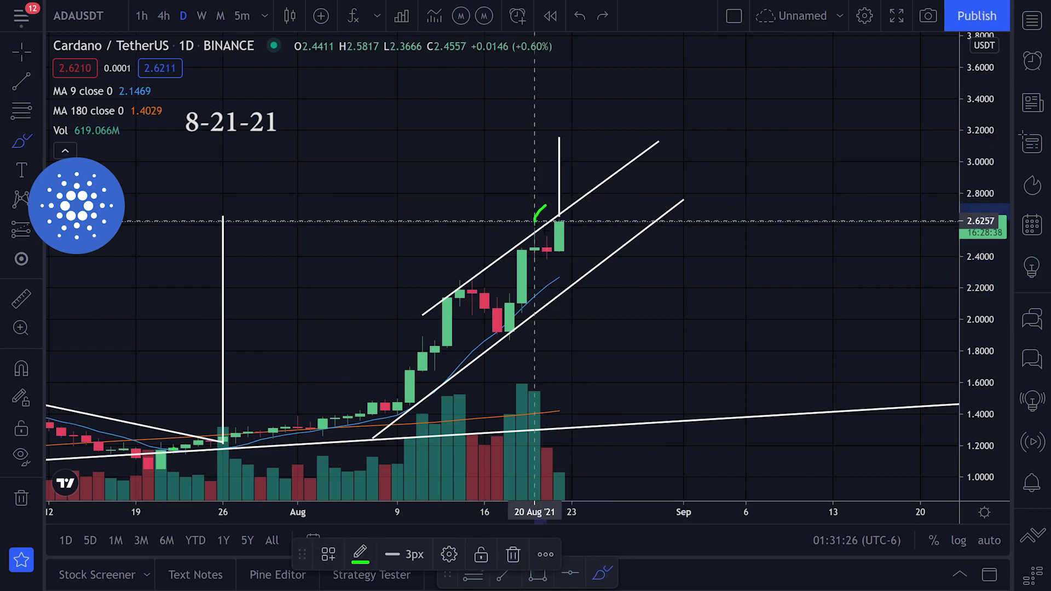
key(ctrl+z)
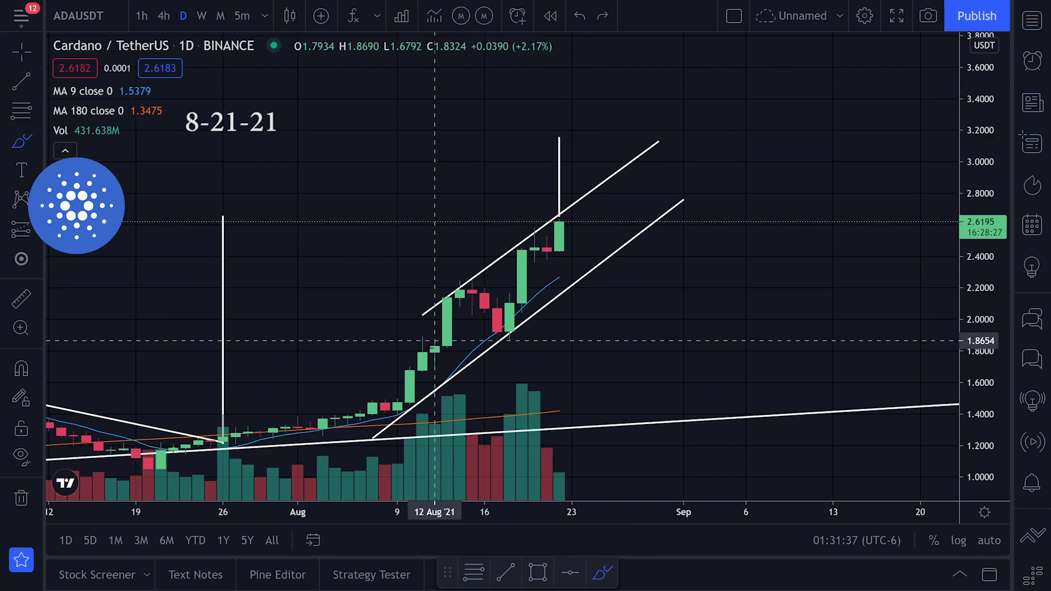
drag(424, 359, 497, 321)
key(ctrl+z)
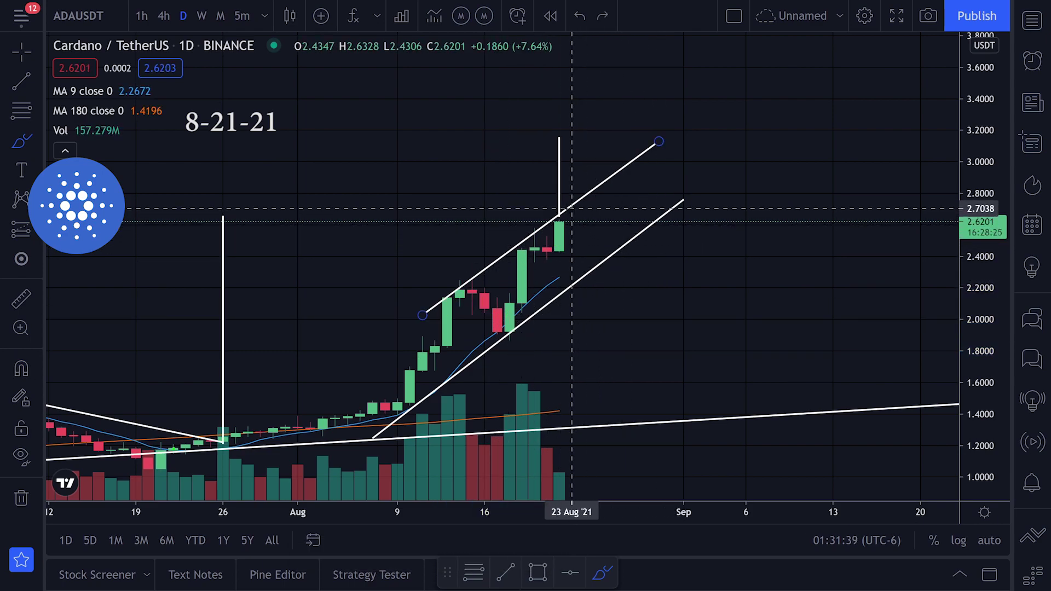
Brush a small green loop where the latest candle touches the upper August trendline
drag(558, 214, 559, 211)
key(ctrl+z)
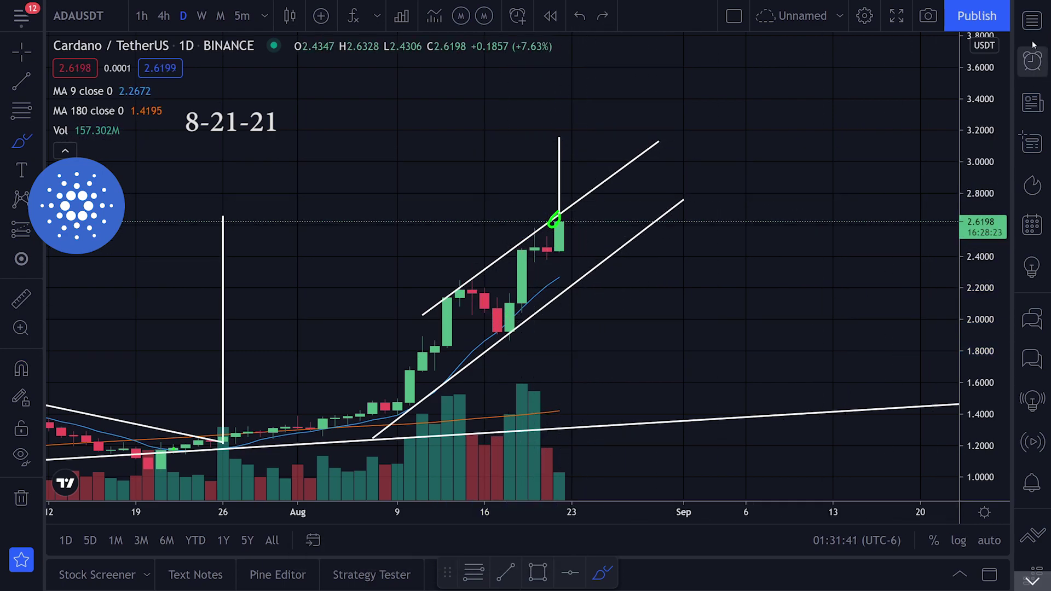
Load the TOTAL crypto market cap chart from the watchlist and switch it to the 4-hour timeframe
click(1032, 20)
click(691, 276)
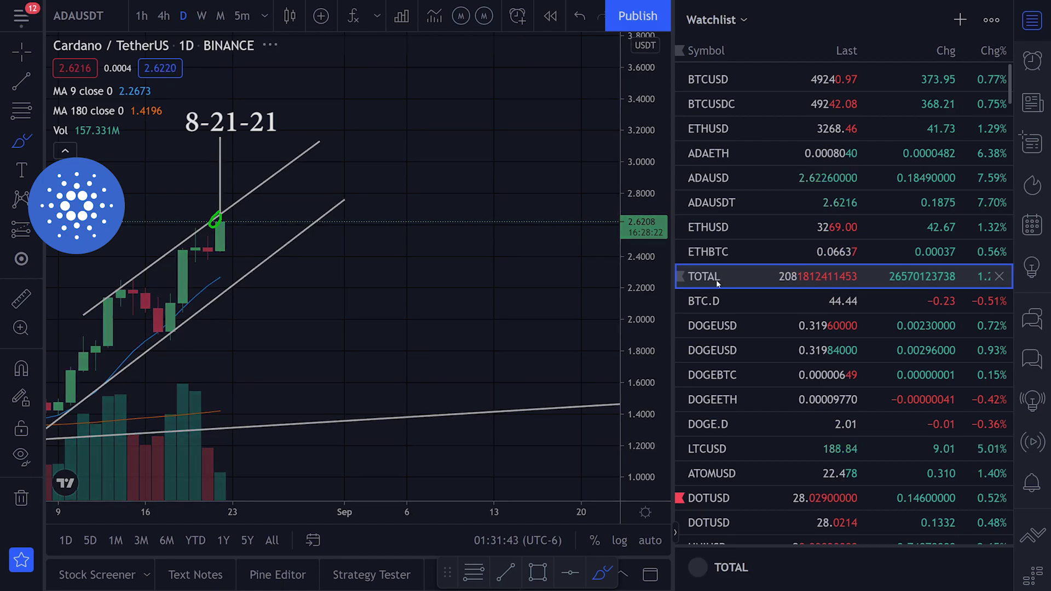
click(1042, 19)
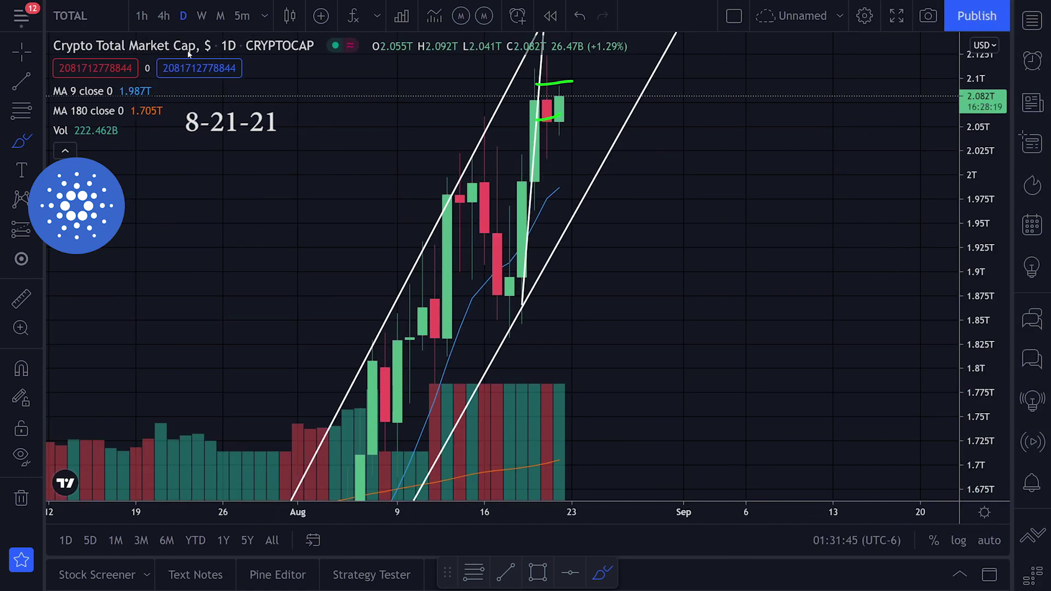
click(163, 15)
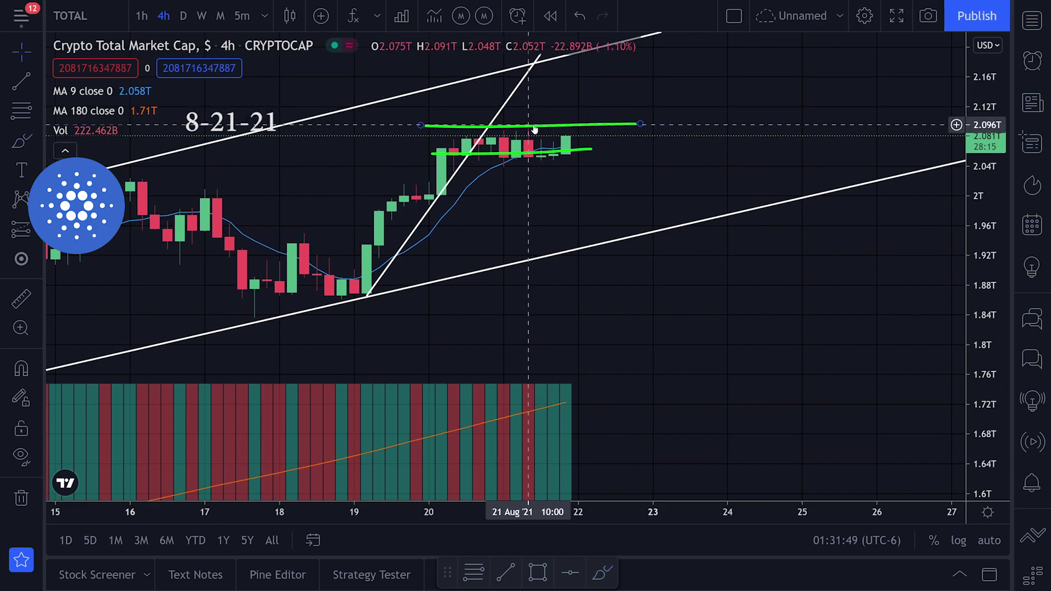
Delete the two green brushed lines above and below the 20 to 21 Aug consolidation candles
drag(534, 126, 591, 116)
key(Delete)
drag(518, 153, 554, 210)
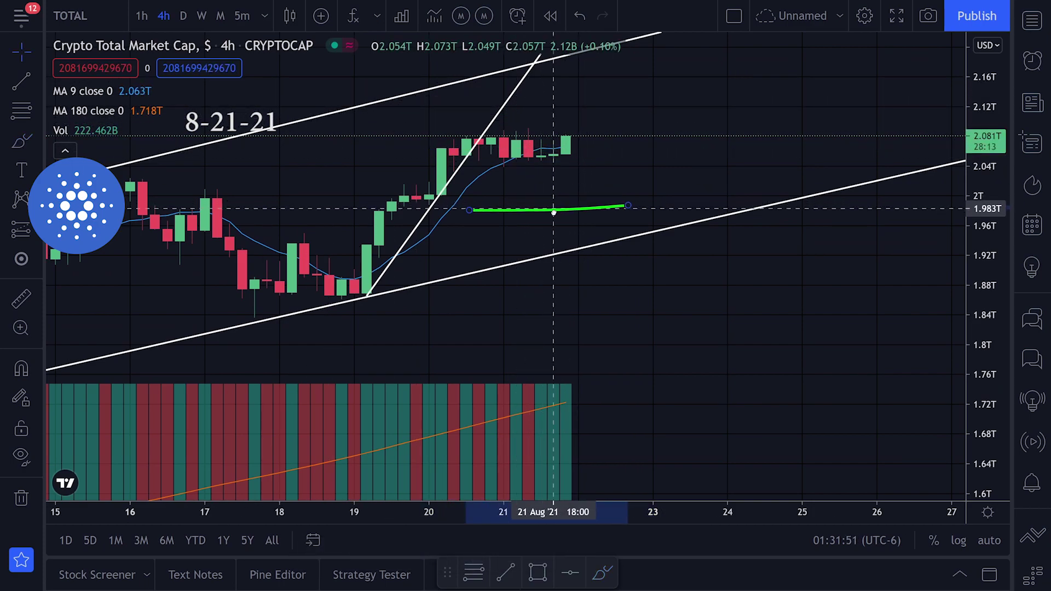
key(Delete)
Move the upper end of the steep trendline from the 19 Aug low onto the upper channel line at 21 Aug 22:00, about 2.19T
scroll(566, 205, down, 4)
drag(661, 230, 609, 280)
drag(954, 313, 959, 256)
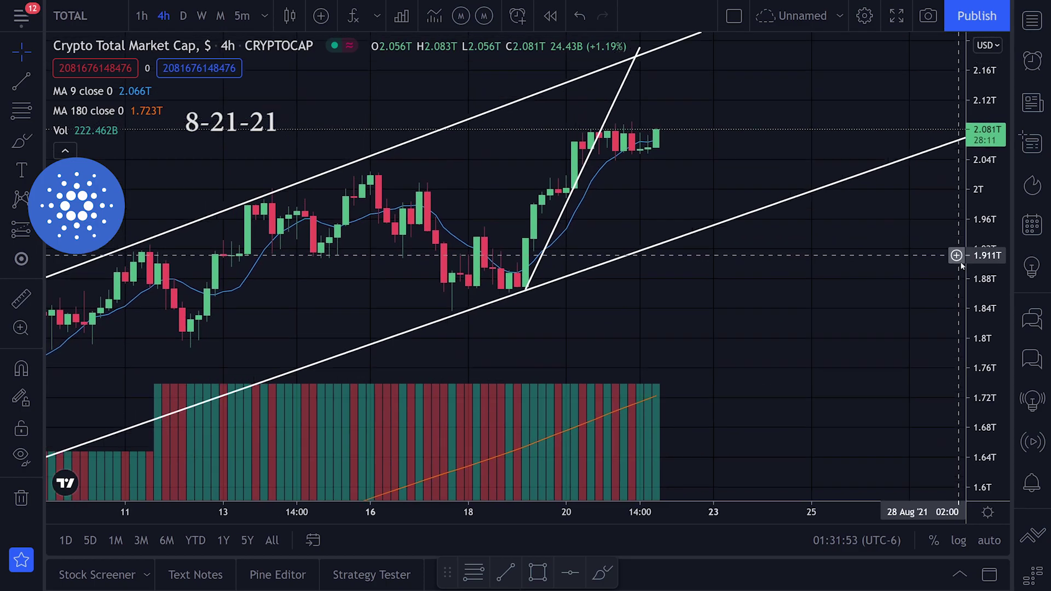
scroll(922, 306, up, 5)
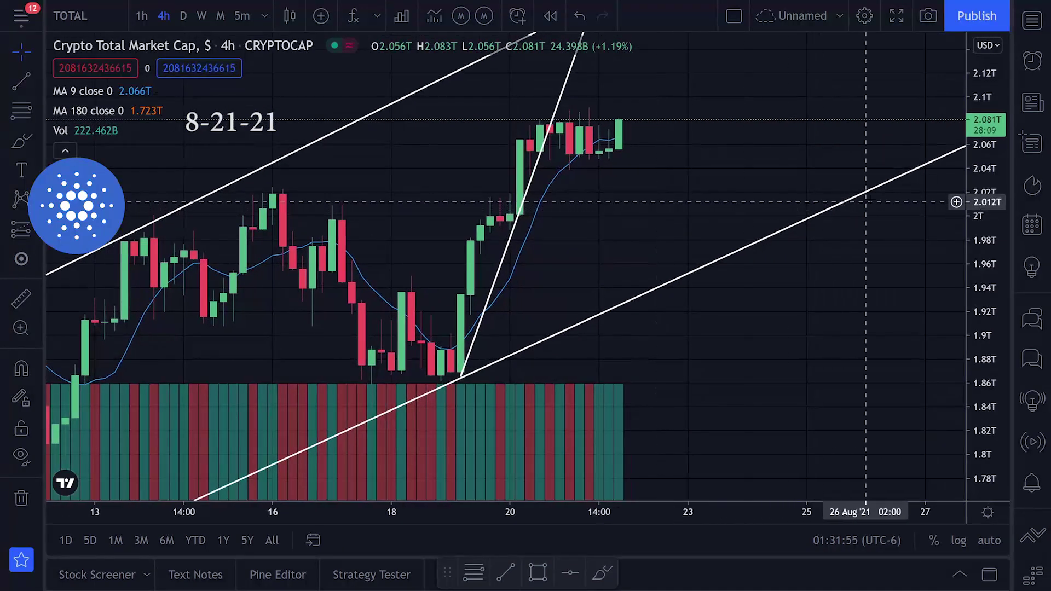
drag(659, 79, 647, 151)
drag(583, 62, 607, 83)
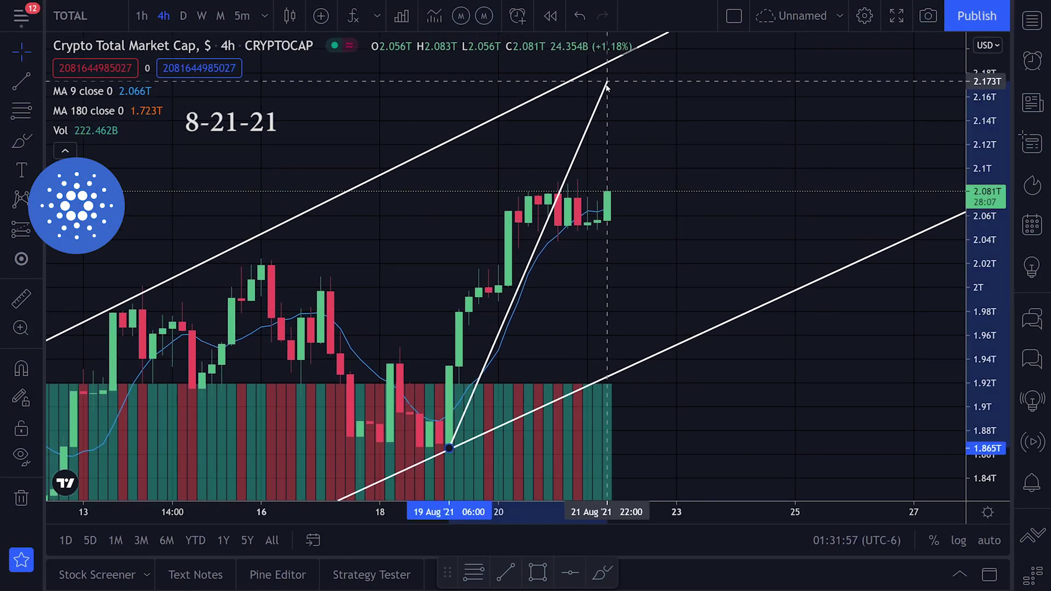
Brush trial green strokes up the rally from the 19 Aug low and across the consolidation candles, and undo them
drag(703, 152, 793, 97)
drag(991, 164, 992, 251)
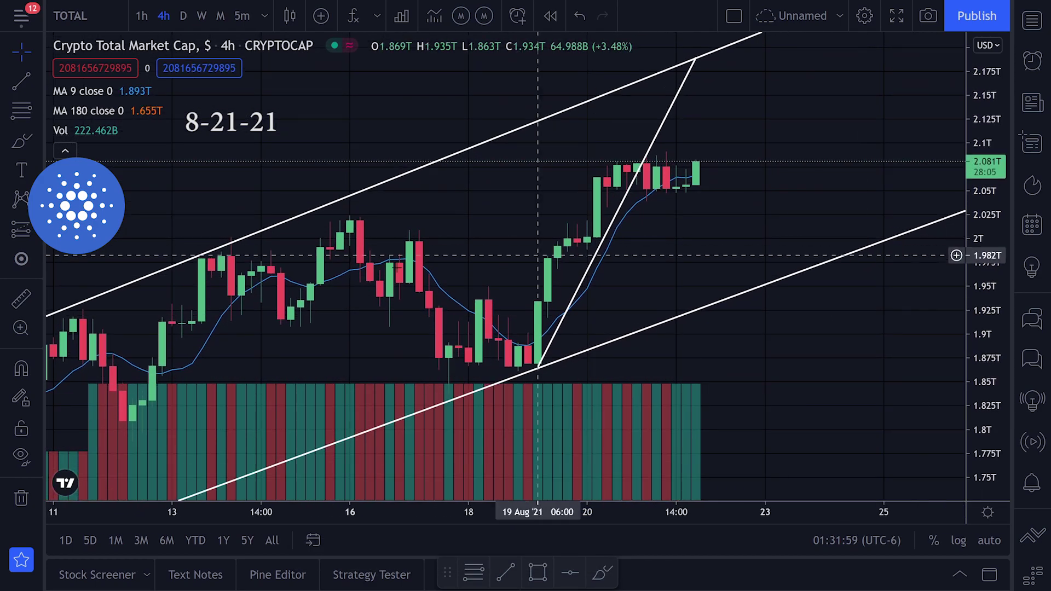
click(22, 141)
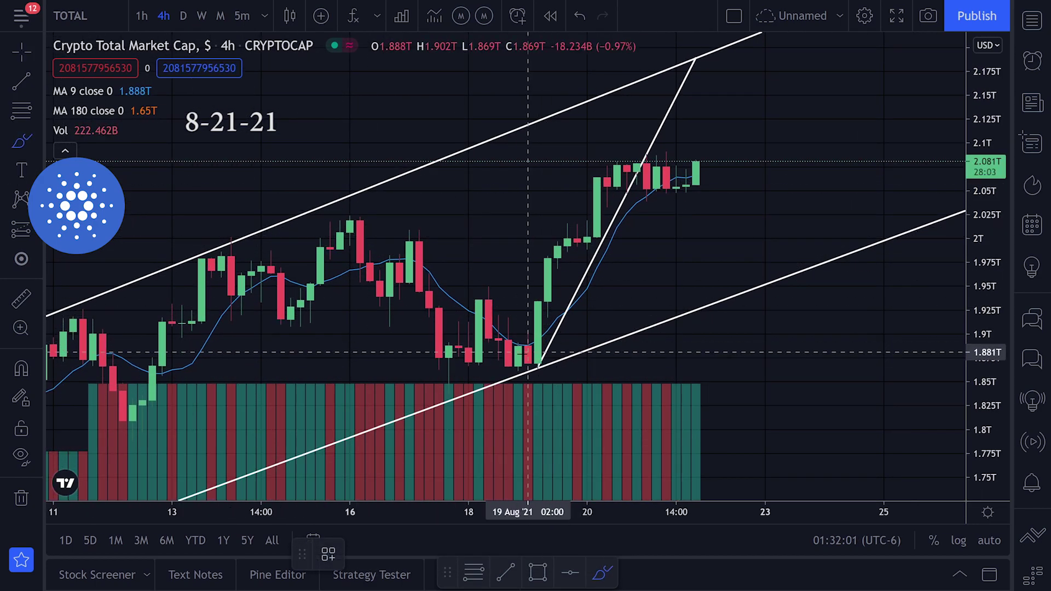
drag(528, 352, 578, 230)
key(ctrl+z)
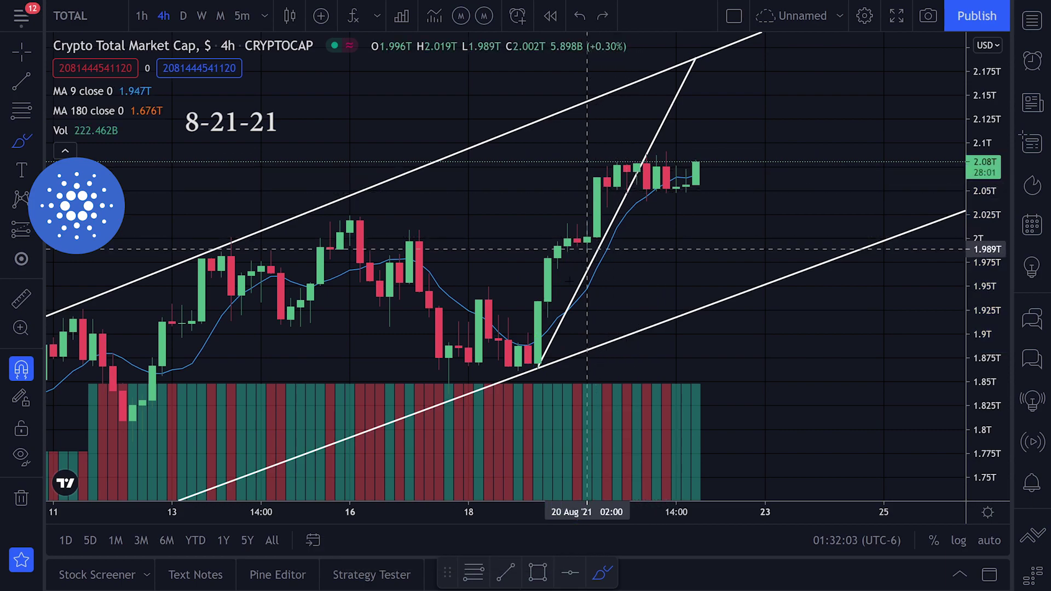
drag(542, 358, 647, 148)
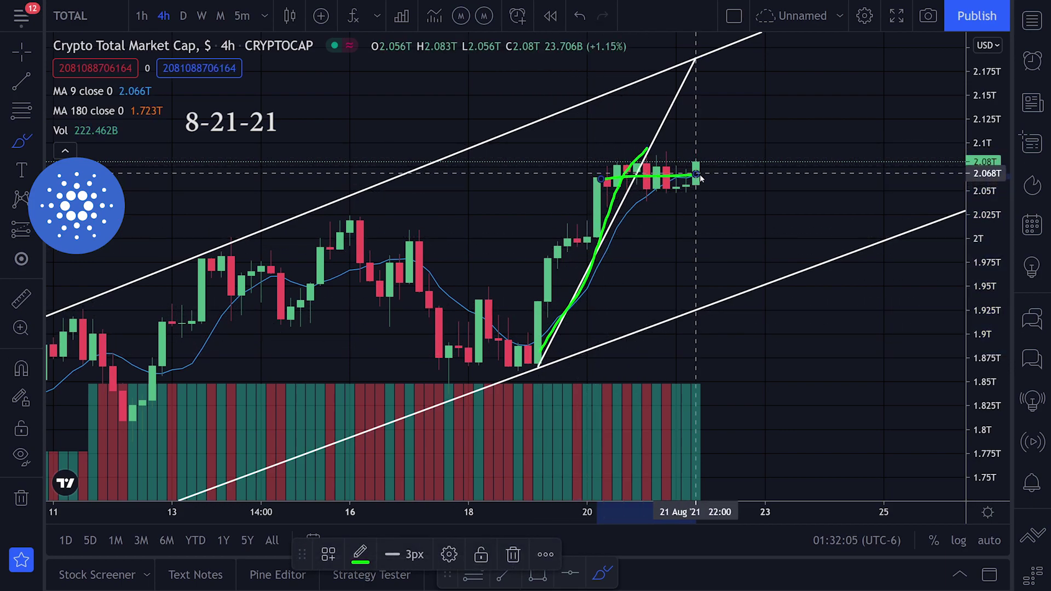
key(ctrl+z)
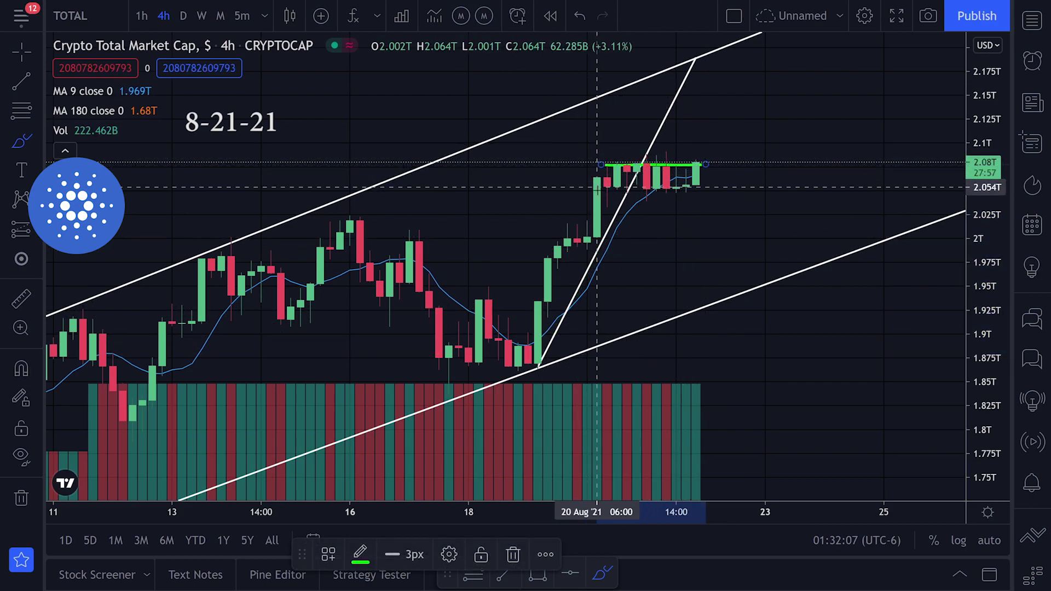
key(ctrl+z)
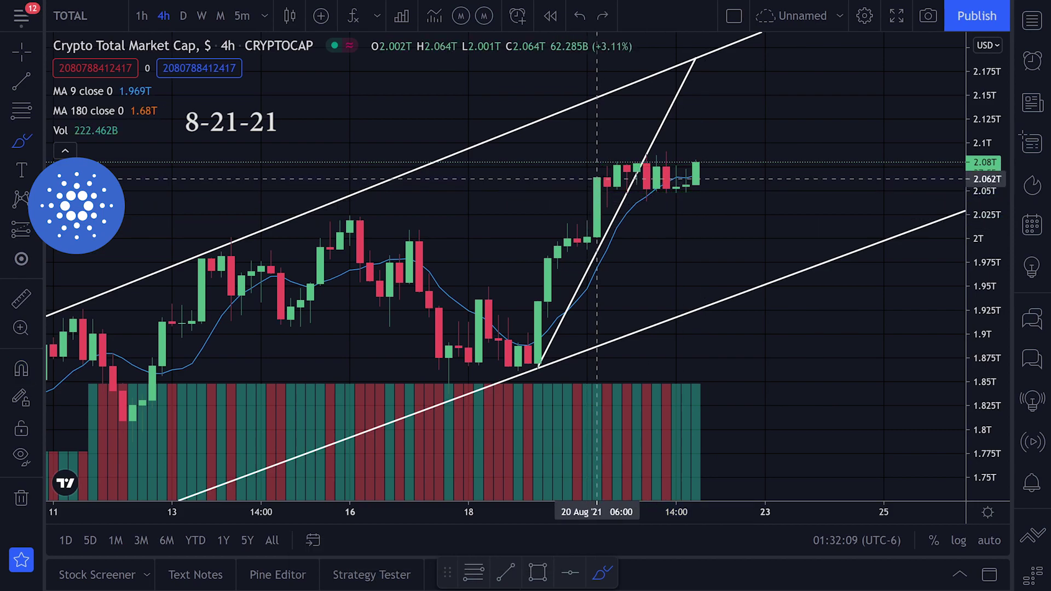
Brush two green lines bounding the 20 to 21 Aug consolidation candles at about 2.08T and 2.05T, undoing the trial strokes
drag(588, 166, 685, 164)
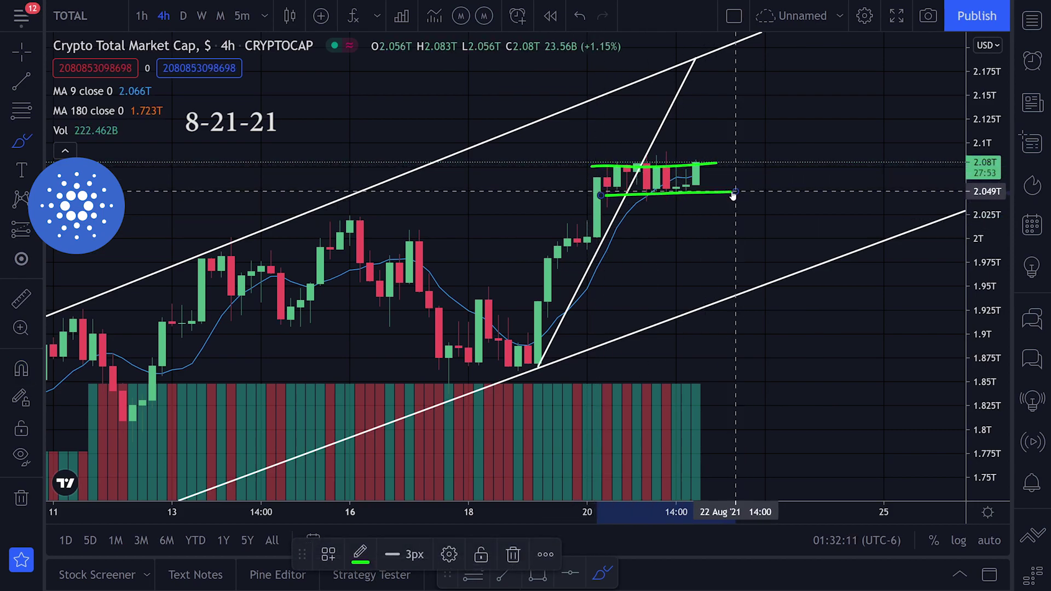
key(ctrl+z)
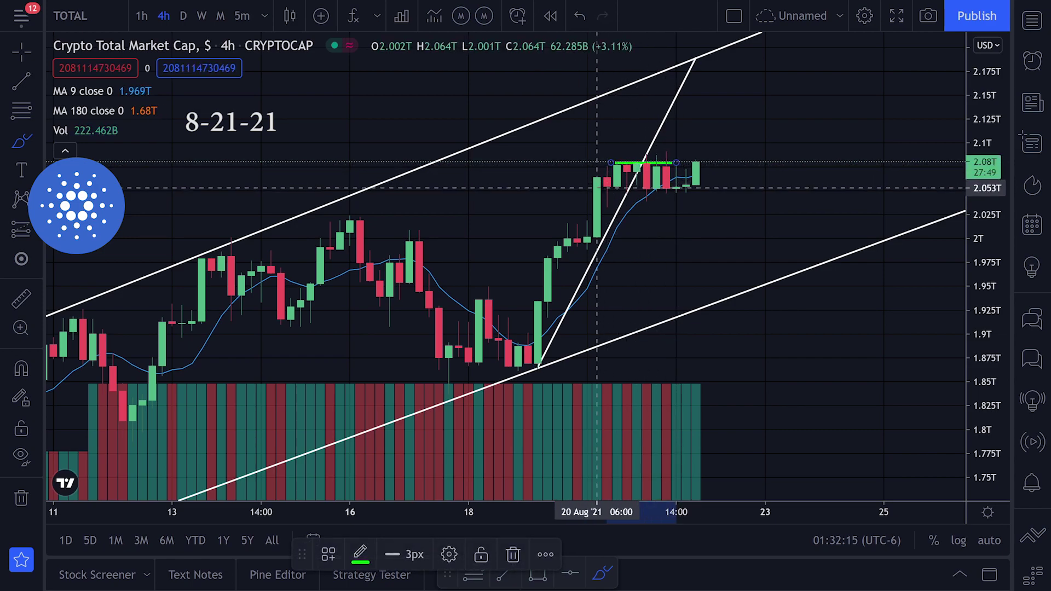
key(ctrl+z)
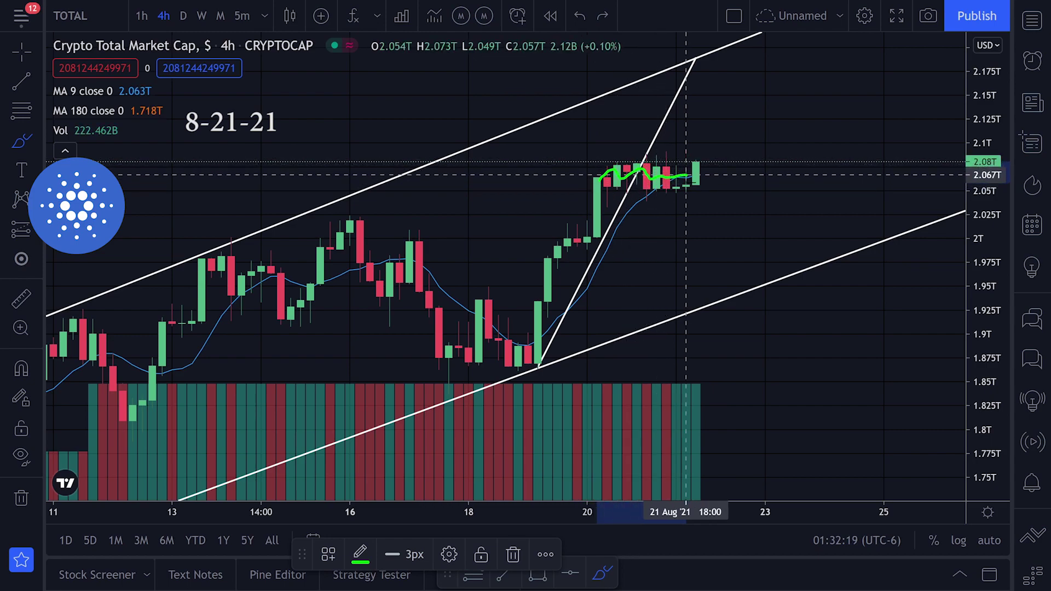
key(ctrl+z)
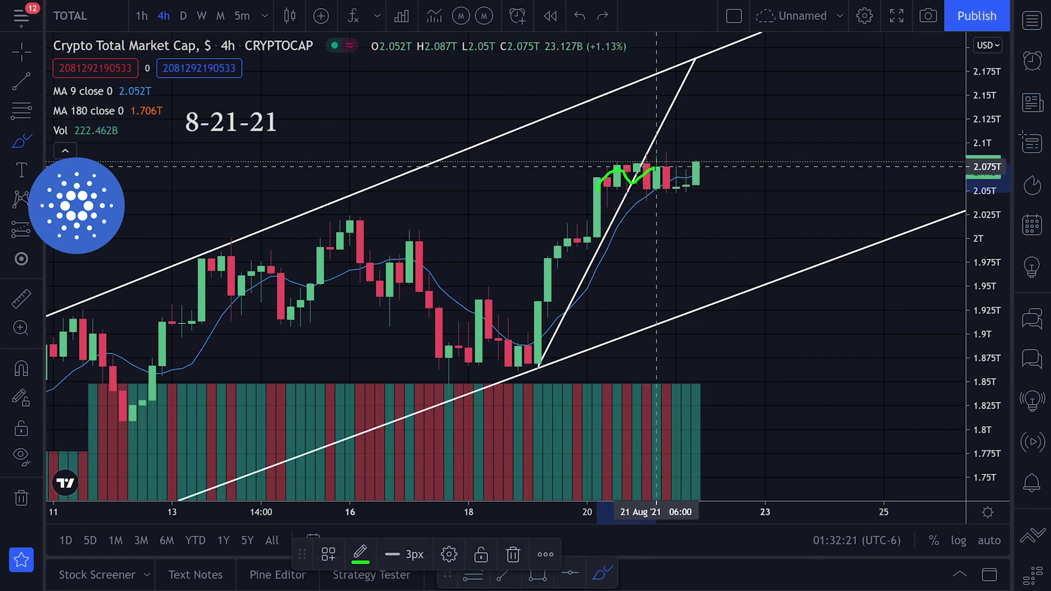
key(ctrl+z)
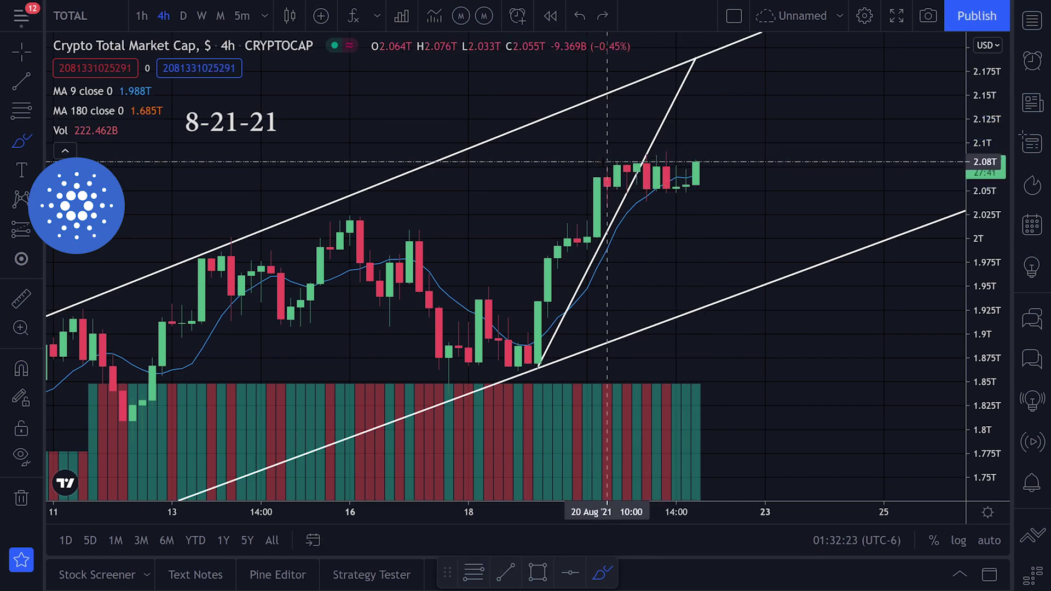
drag(608, 161, 715, 160)
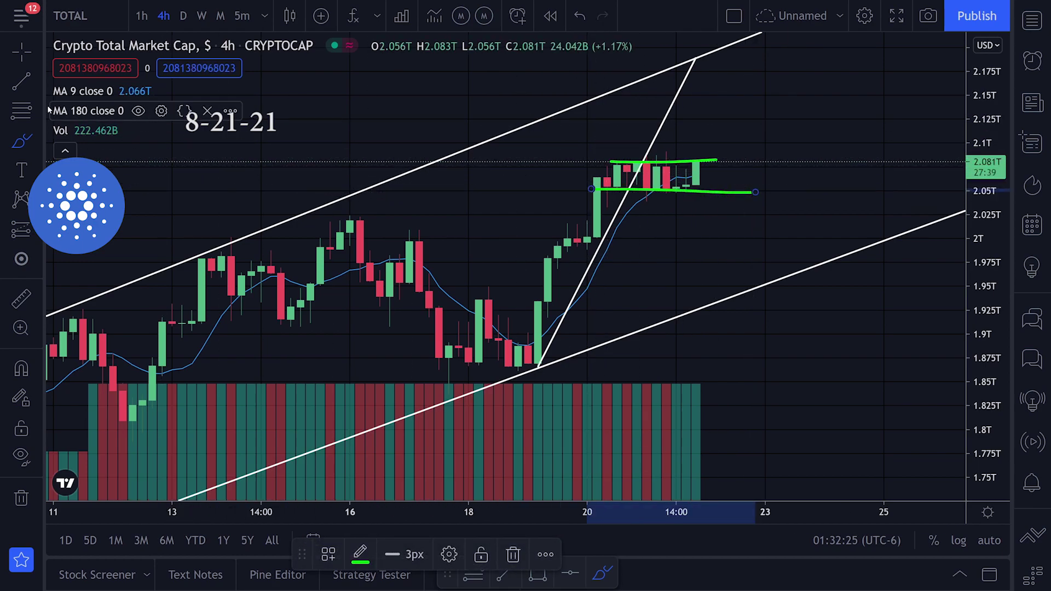
Draw a vertical trendline at 20 Aug 06:00 from 2.086T to about 1.88T and move it onto the latest candle, topping out near 2.29T
click(33, 86)
click(596, 157)
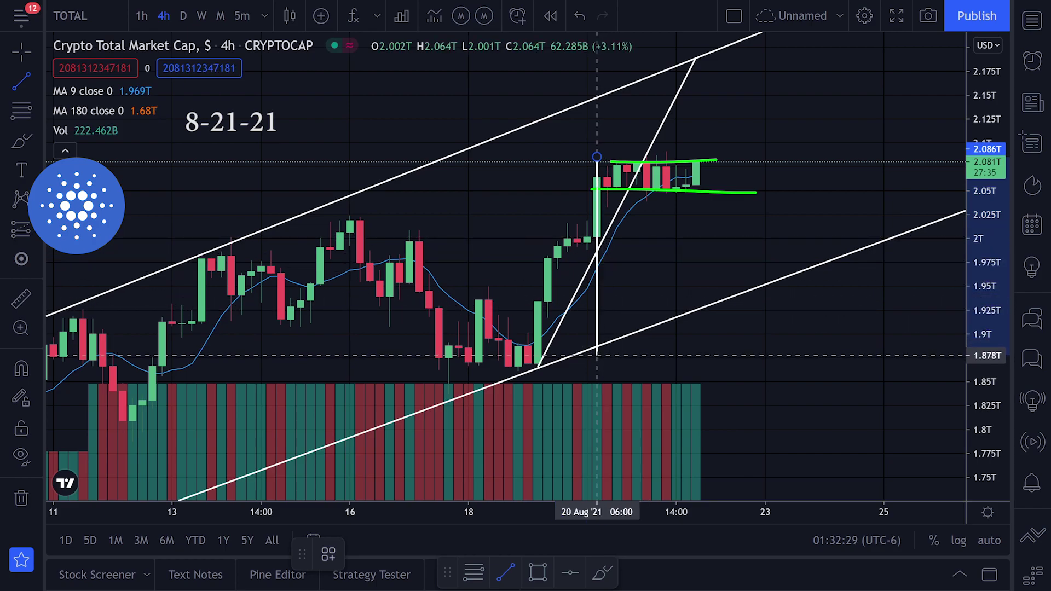
click(597, 358)
drag(657, 252, 618, 314)
mouse_move(556, 327)
mouse_down()
mouse_move(629, 217)
mouse_move(660, 130)
mouse_up()
drag(725, 132, 750, 255)
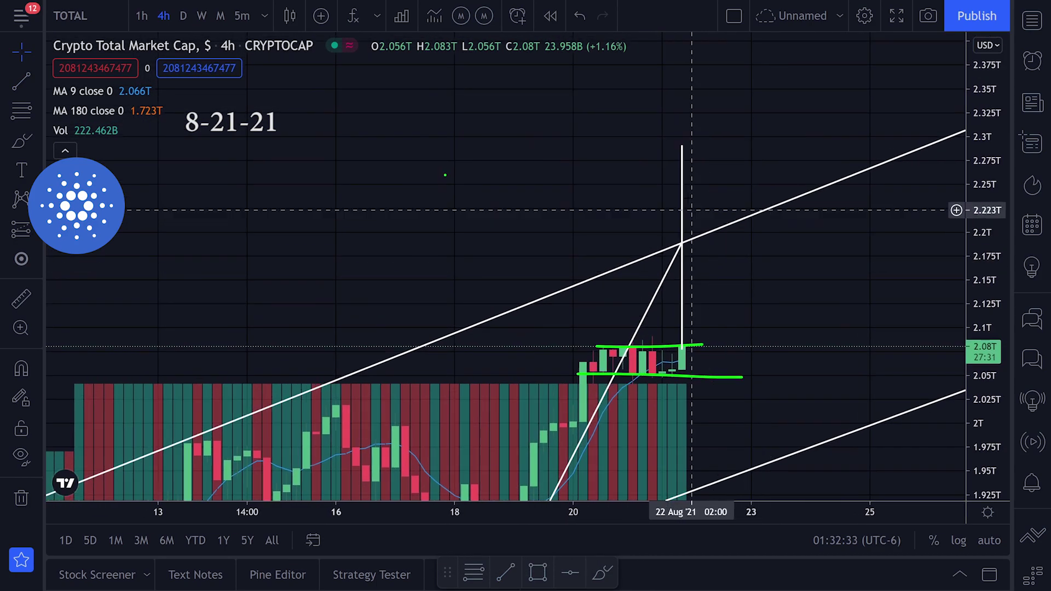
Brush a green loop around the vertical line's upper end near 2.3T and switch the chart to the daily timeframe
click(25, 141)
drag(663, 128, 710, 117)
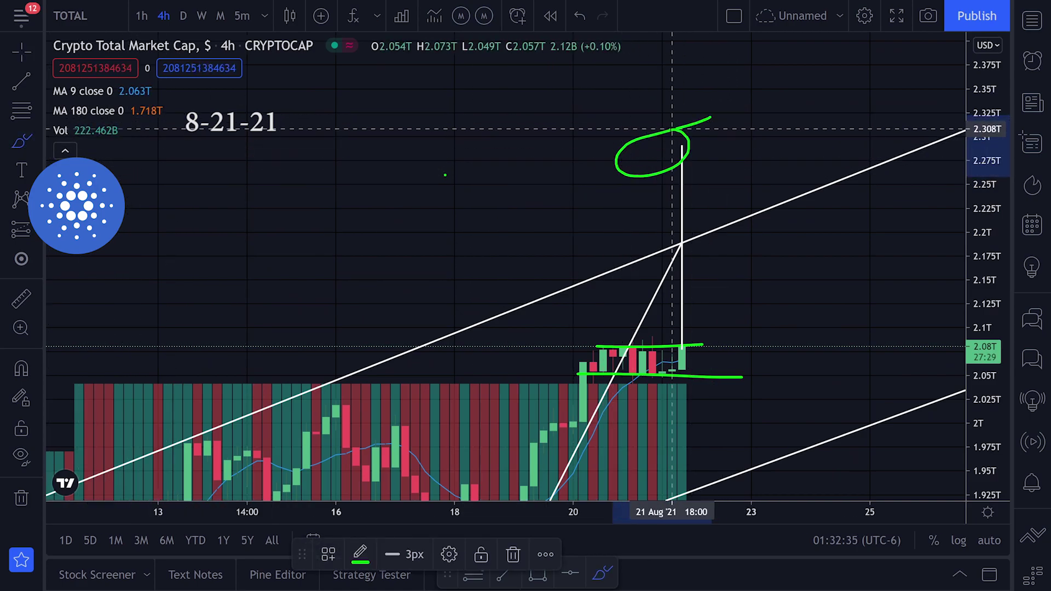
scroll(892, 239, down, 8)
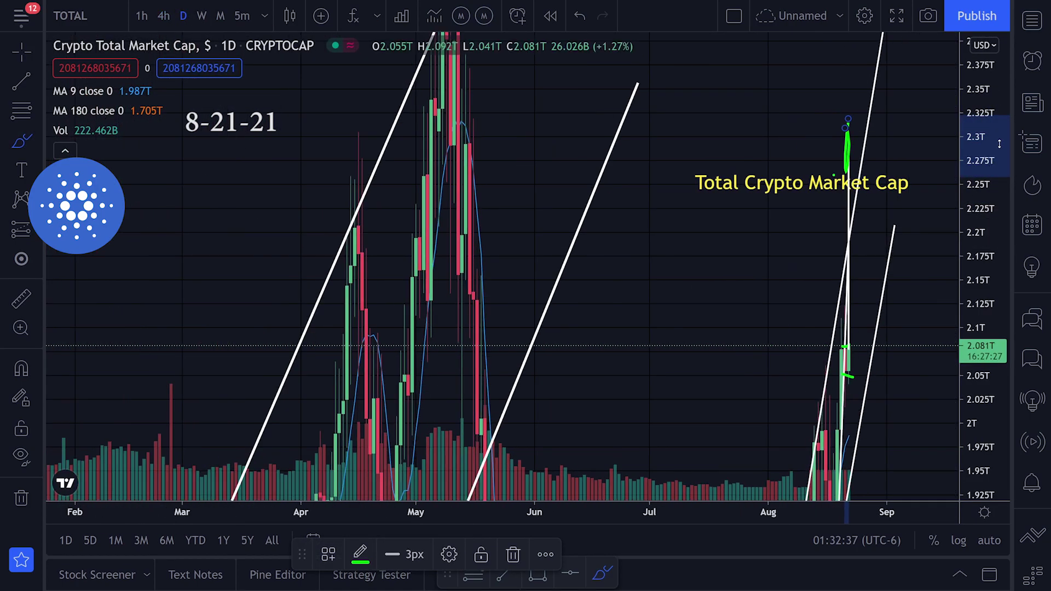
drag(999, 144, 997, 444)
scroll(944, 444, up, 8)
drag(774, 397, 798, 284)
key(ctrl+z)
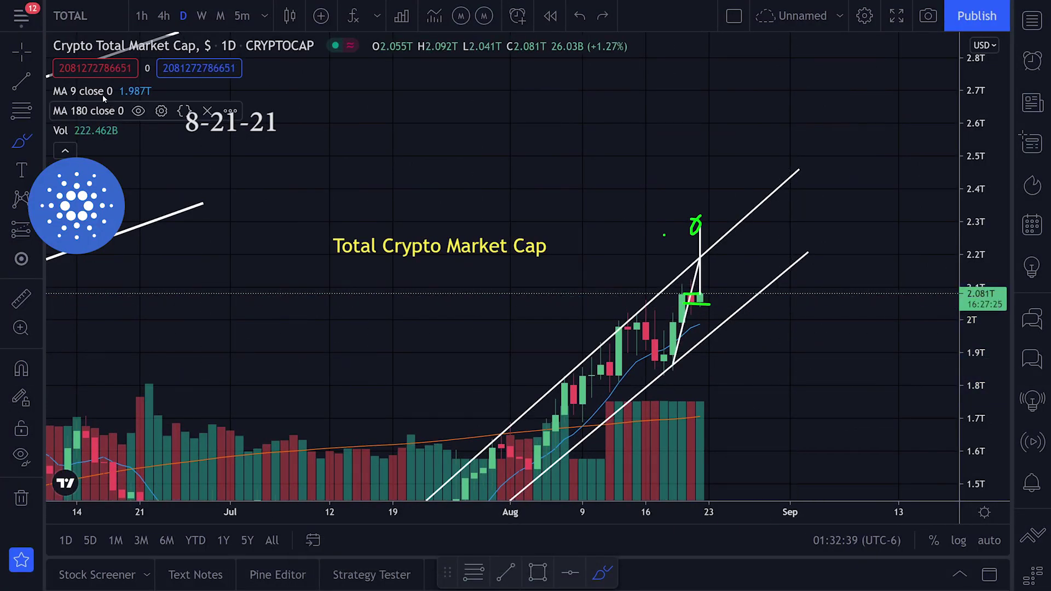
Brush a green wave path through the channel from the July low to a projected drop below the lower trendline, and undo it
click(26, 64)
drag(701, 294, 780, 172)
key(ctrl+z)
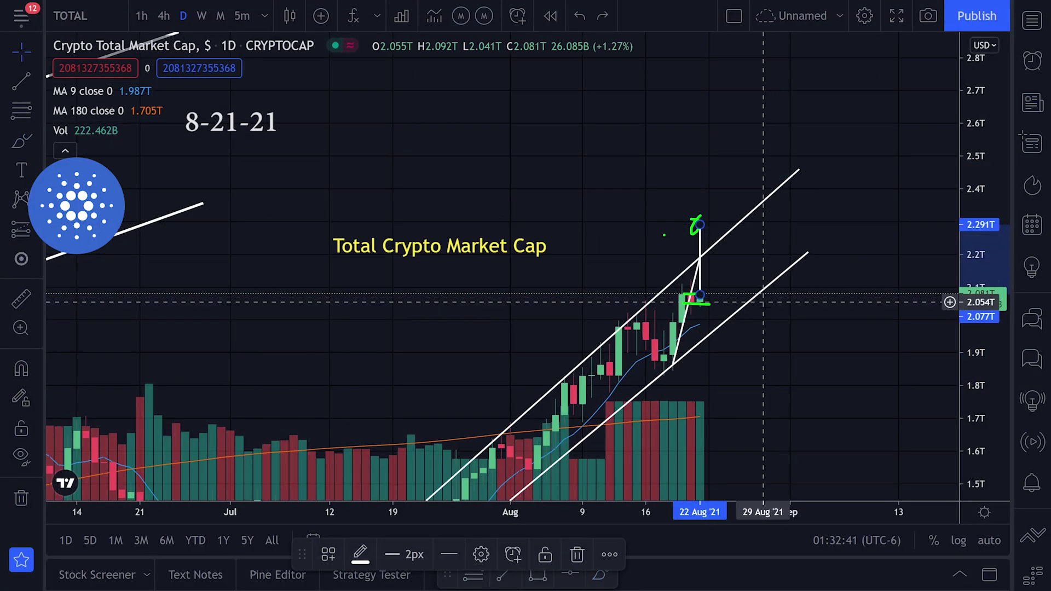
drag(792, 323, 915, 155)
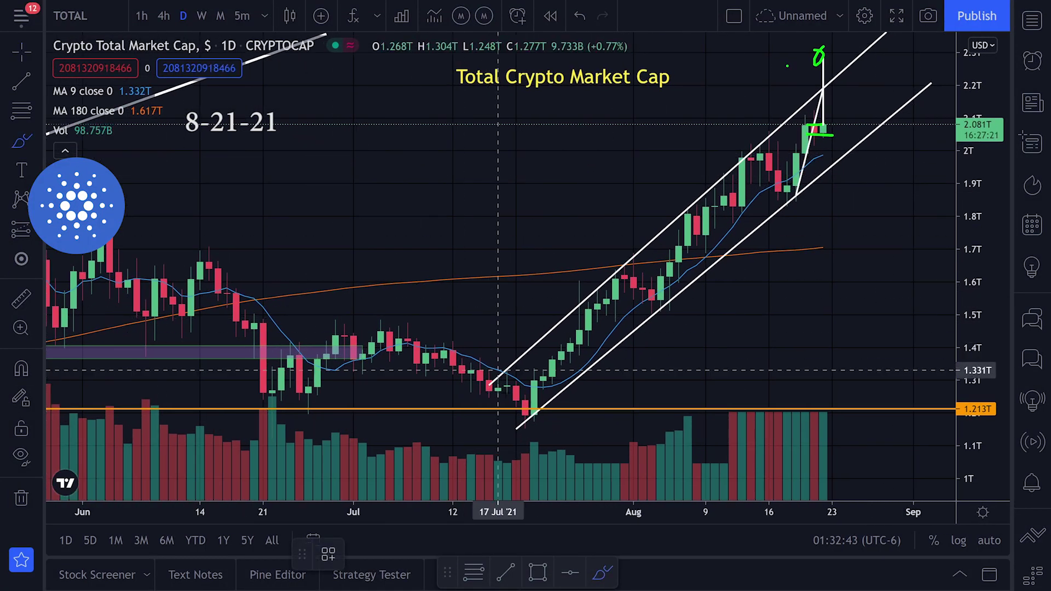
mouse_move(519, 409)
mouse_down()
mouse_move(619, 267)
mouse_move(706, 192)
mouse_up()
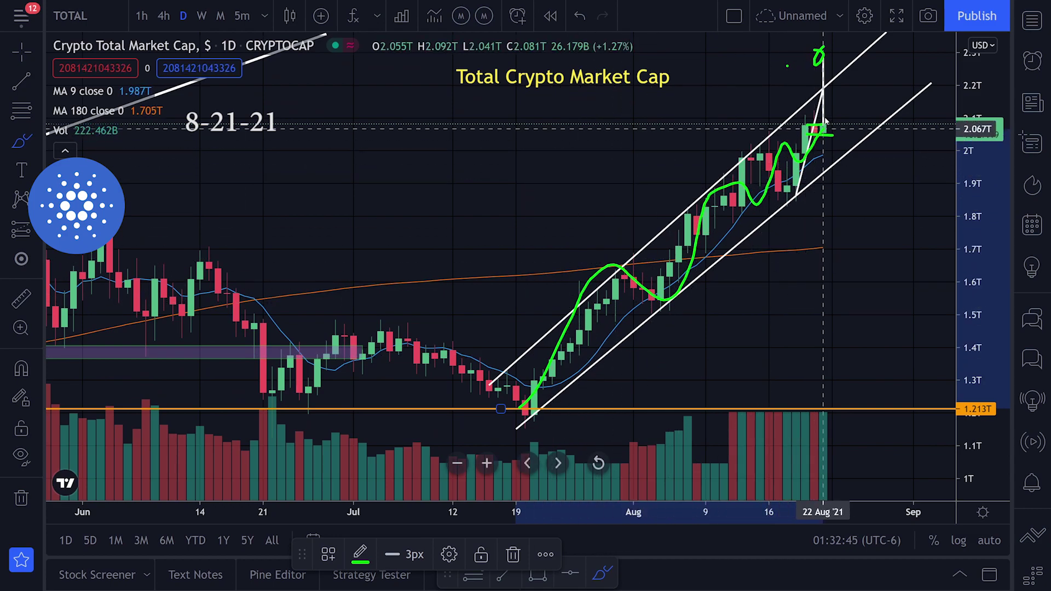
drag(872, 99, 869, 93)
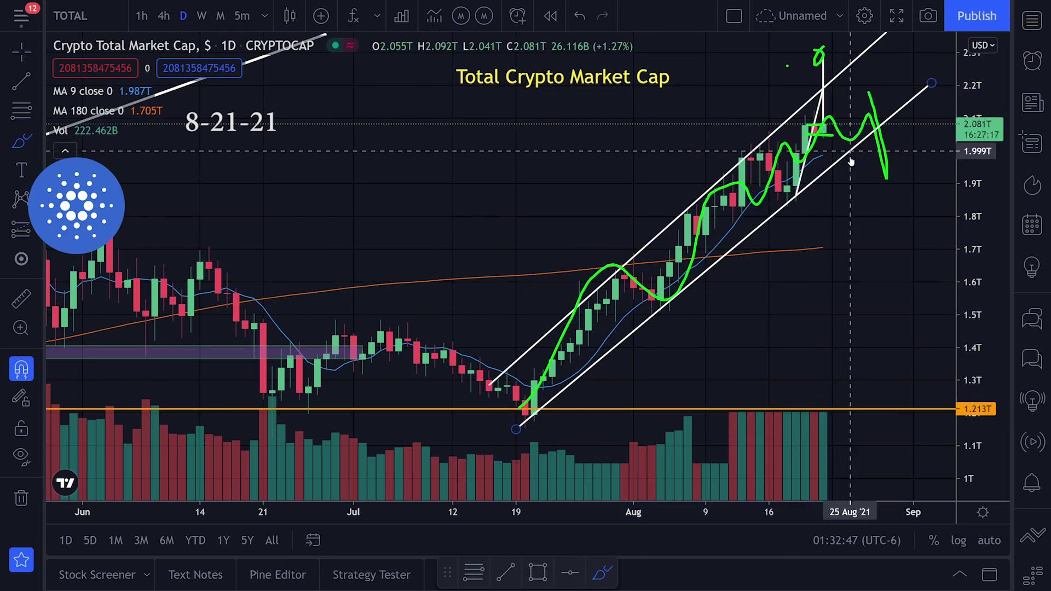
key(ctrl+z)
key(ctrl+z)
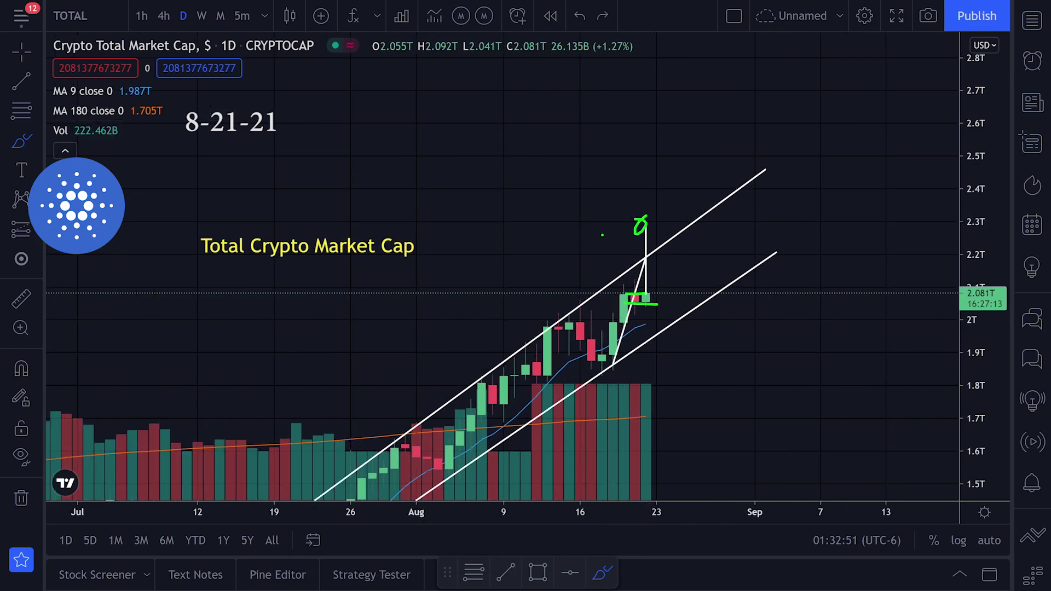
Delete the vertical projection line, the green target loop and the two green consolidation lines
drag(646, 221, 626, 218)
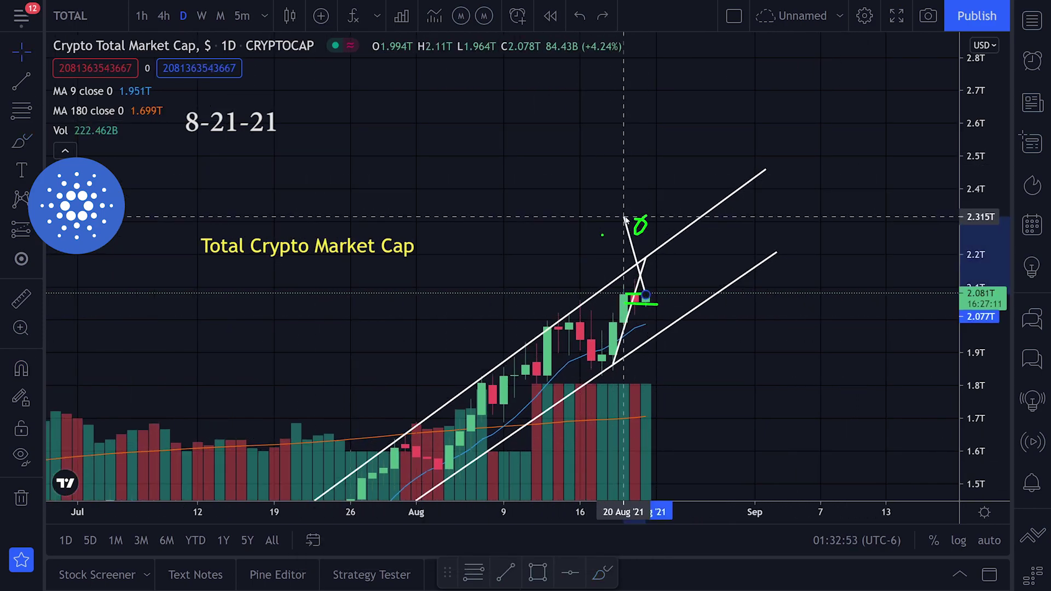
key(Delete)
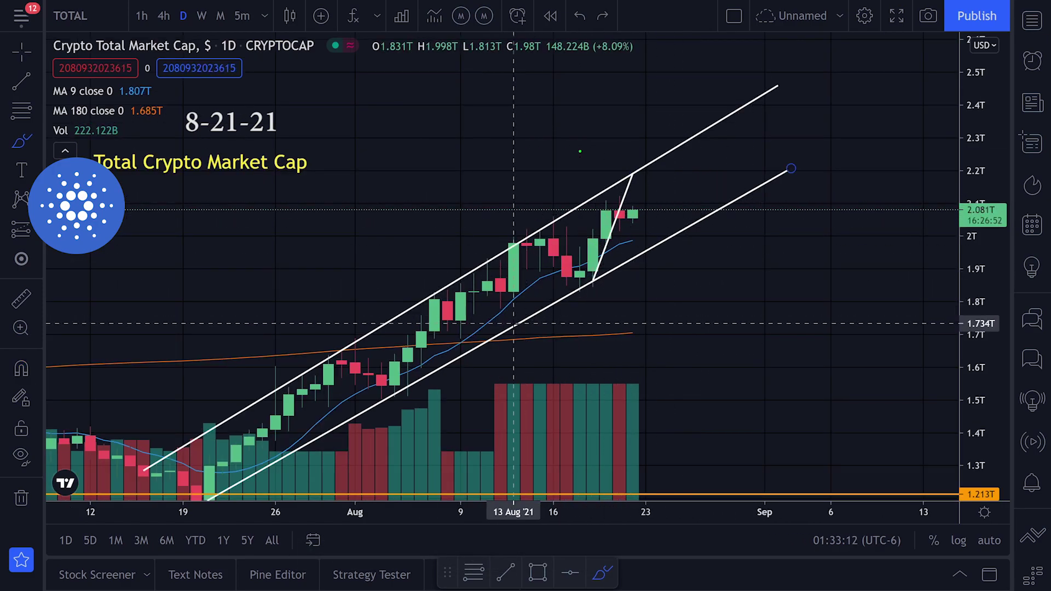
Brush a green line along the lower channel trendline from 13 Aug at about 1.73T up to about 2.15T, without the extra loop
mouse_move(515, 324)
mouse_down()
mouse_move(739, 188)
mouse_move(712, 209)
mouse_up()
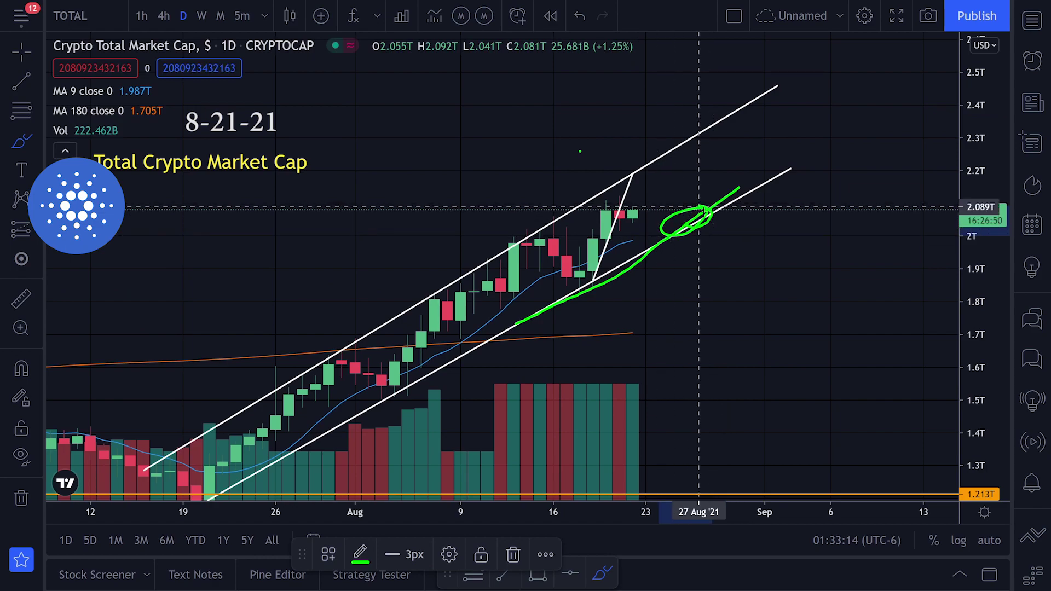
key(ctrl+z)
Brush short green marks around the latest daily candles and undo each one
mouse_move(584, 243)
mouse_down()
mouse_move(593, 225)
mouse_move(682, 213)
mouse_up()
key(ctrl+z)
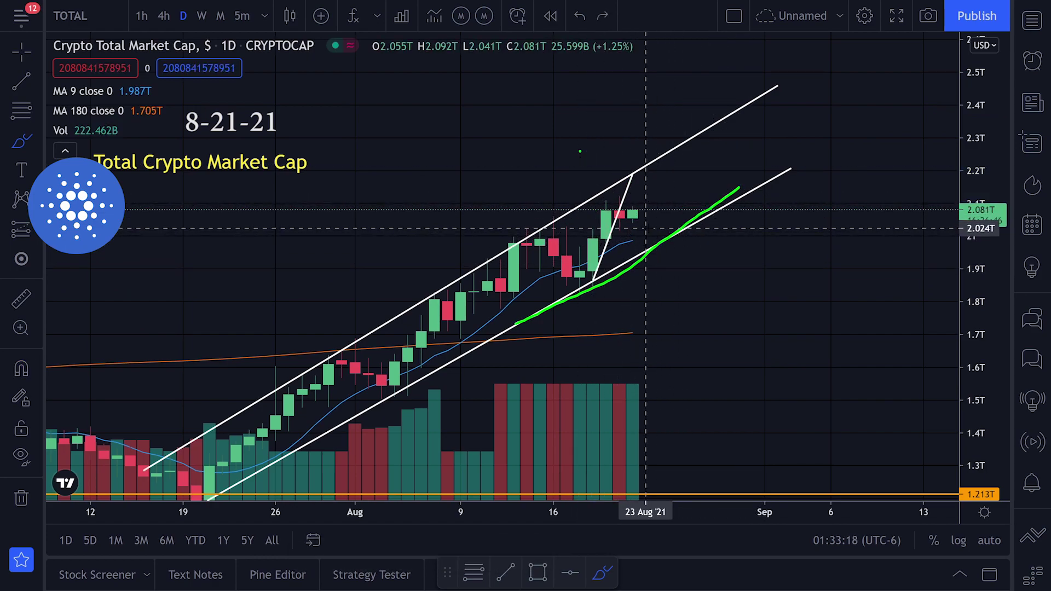
mouse_move(593, 202)
mouse_down()
mouse_move(588, 215)
mouse_move(635, 231)
mouse_up()
key(ctrl+z)
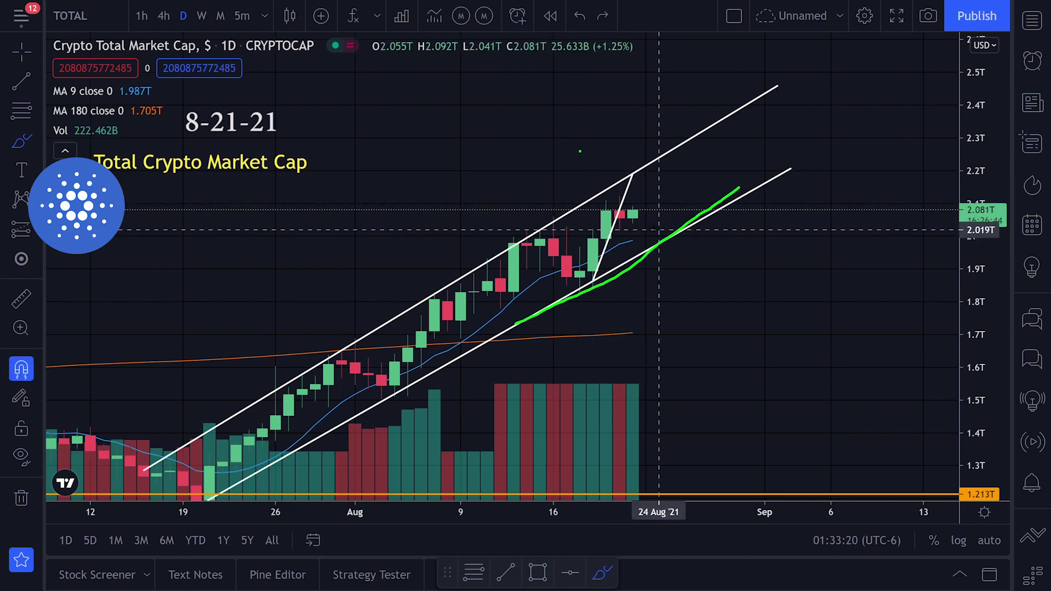
mouse_move(643, 195)
mouse_down()
mouse_move(581, 226)
mouse_move(640, 199)
mouse_up()
key(ctrl+z)
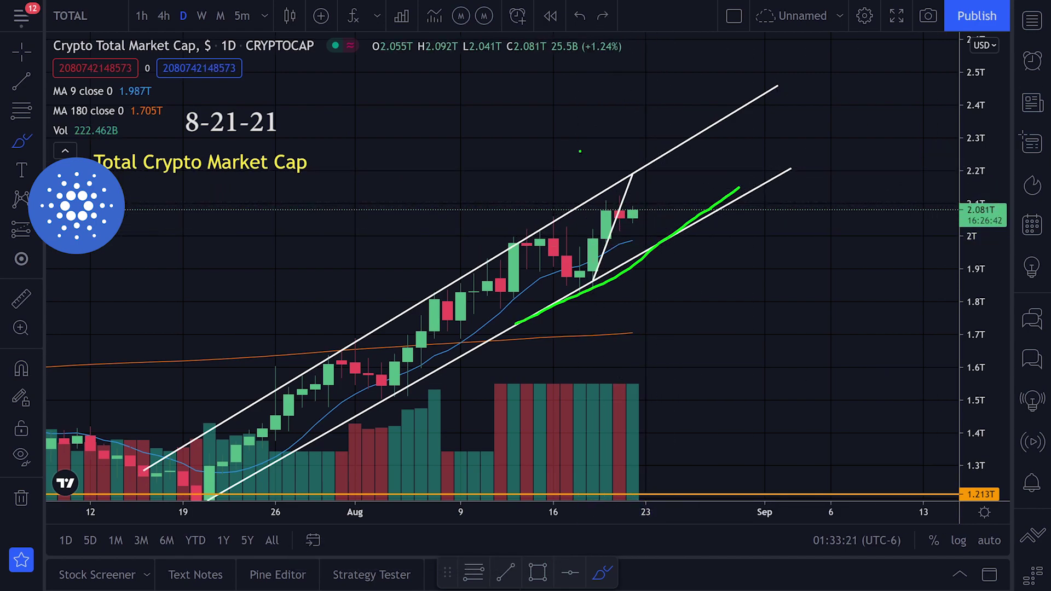
Load the ADAUSD chart from the watchlist and switch it to the 1-hour timeframe
click(1032, 20)
scroll(602, 257, up, 3)
scroll(691, 301, down, 2)
scroll(582, 305, down, 5)
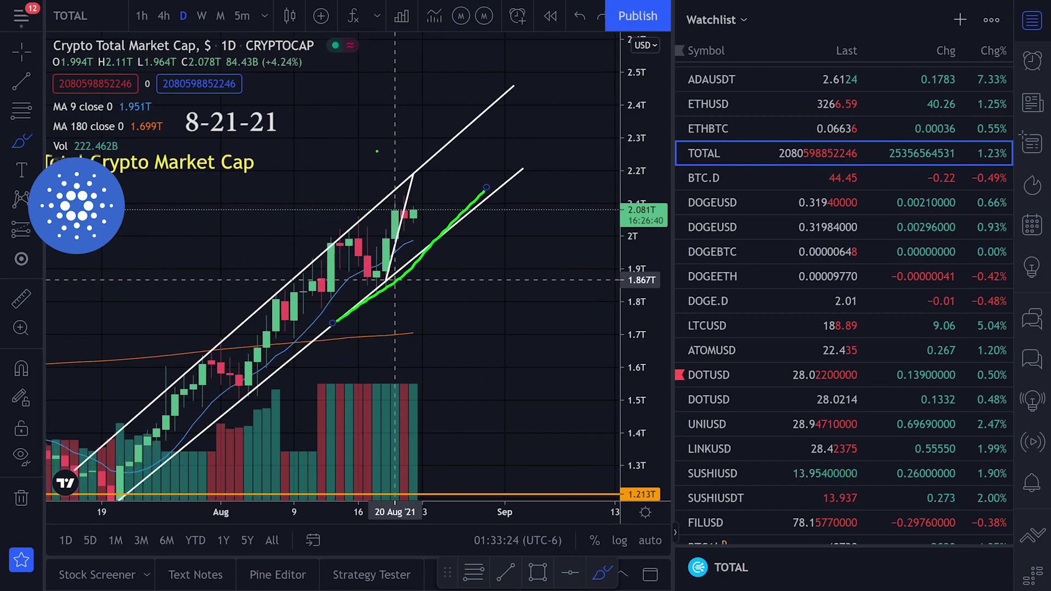
scroll(777, 306, up, 3)
click(712, 176)
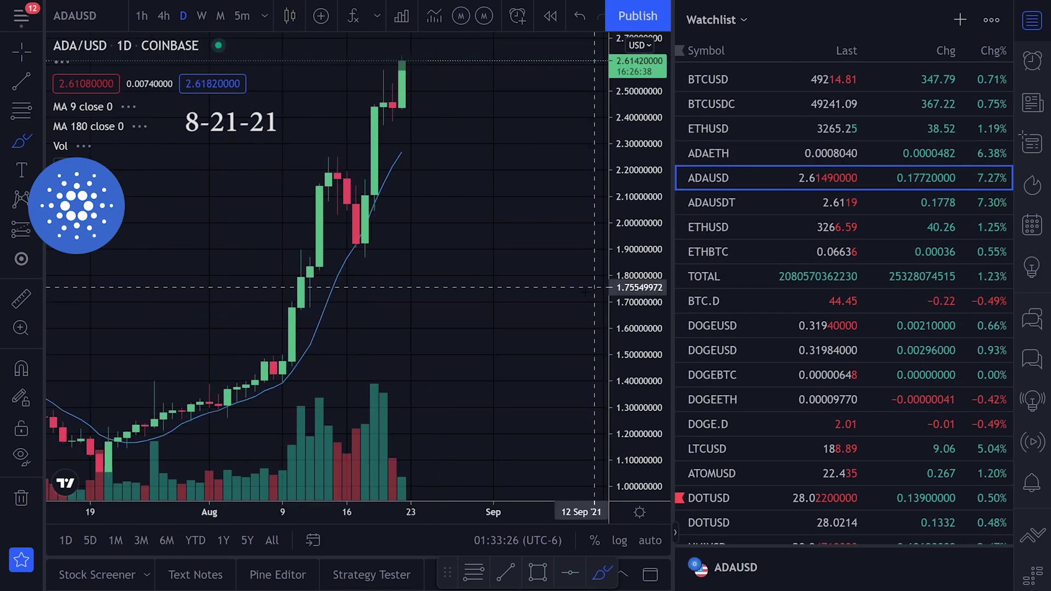
click(141, 16)
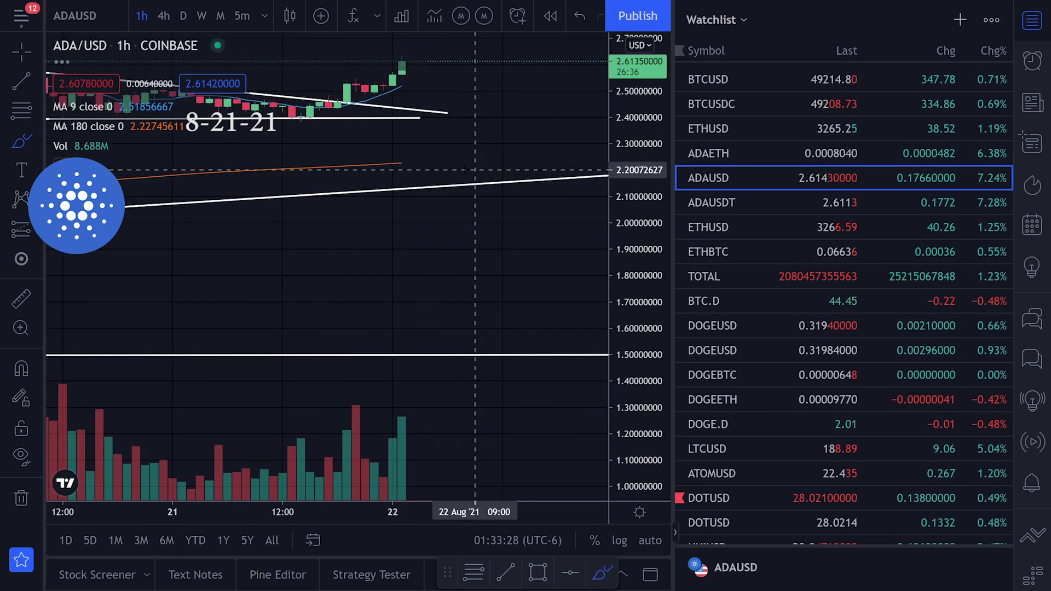
scroll(475, 170, down, 4)
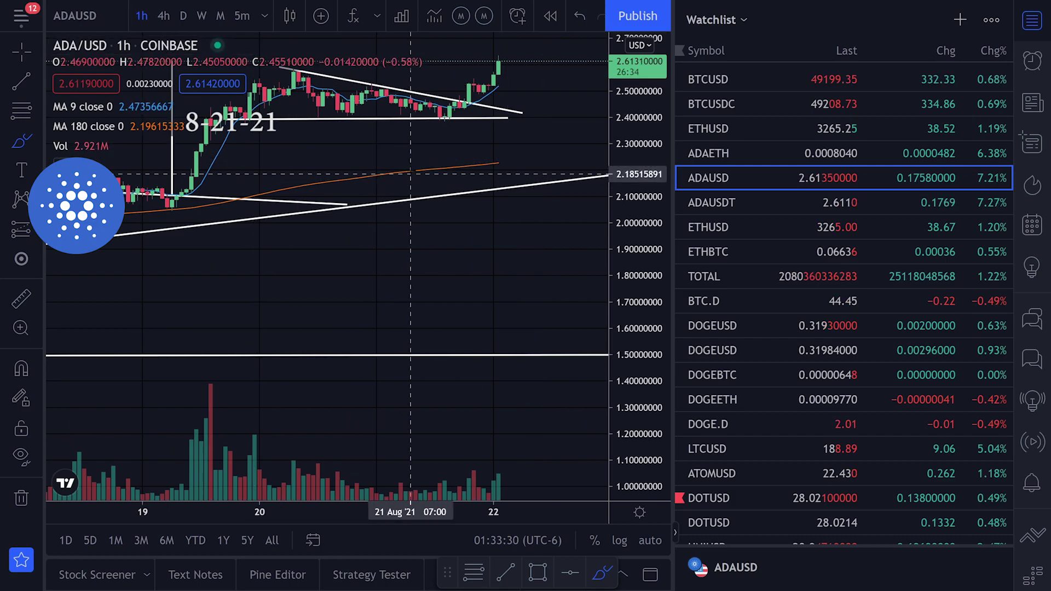
Activate the Brush tool for marking up the 20 to 22 Aug triangle on the hourly ADAUSD chart
click(28, 54)
drag(393, 175, 438, 269)
click(30, 136)
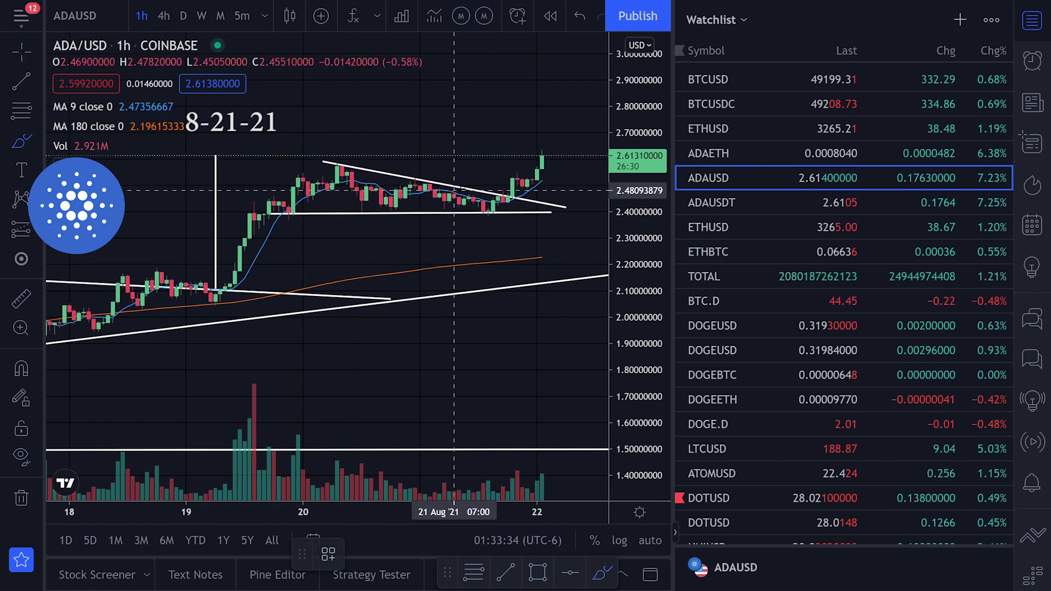